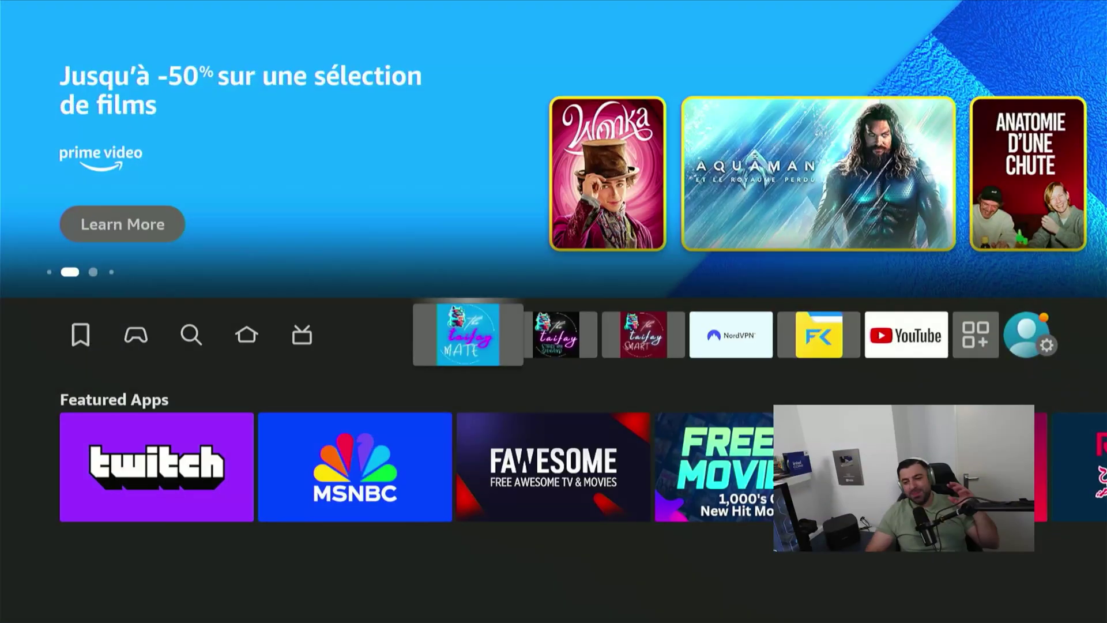
pyautogui.press('Left')
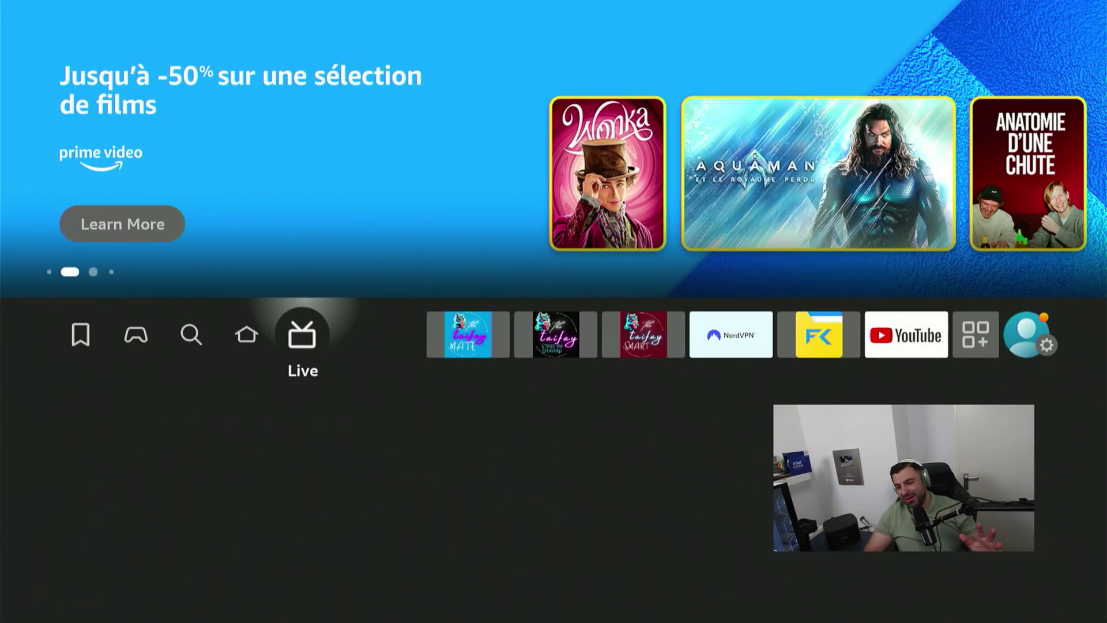
pyautogui.press('Left')
pyautogui.press('Left')
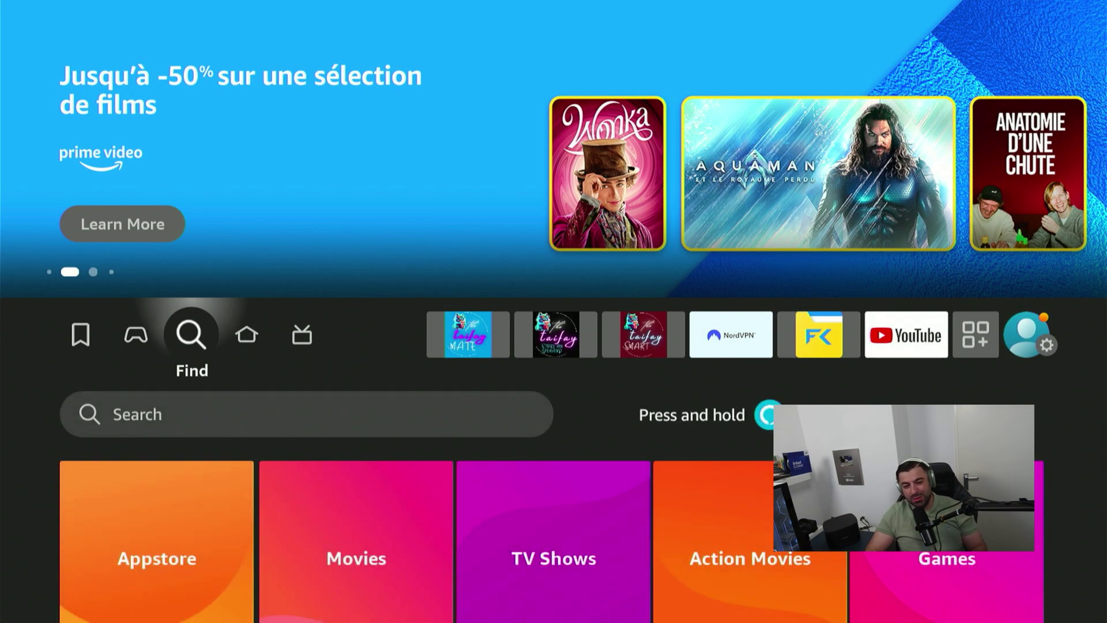
pyautogui.press('Right')
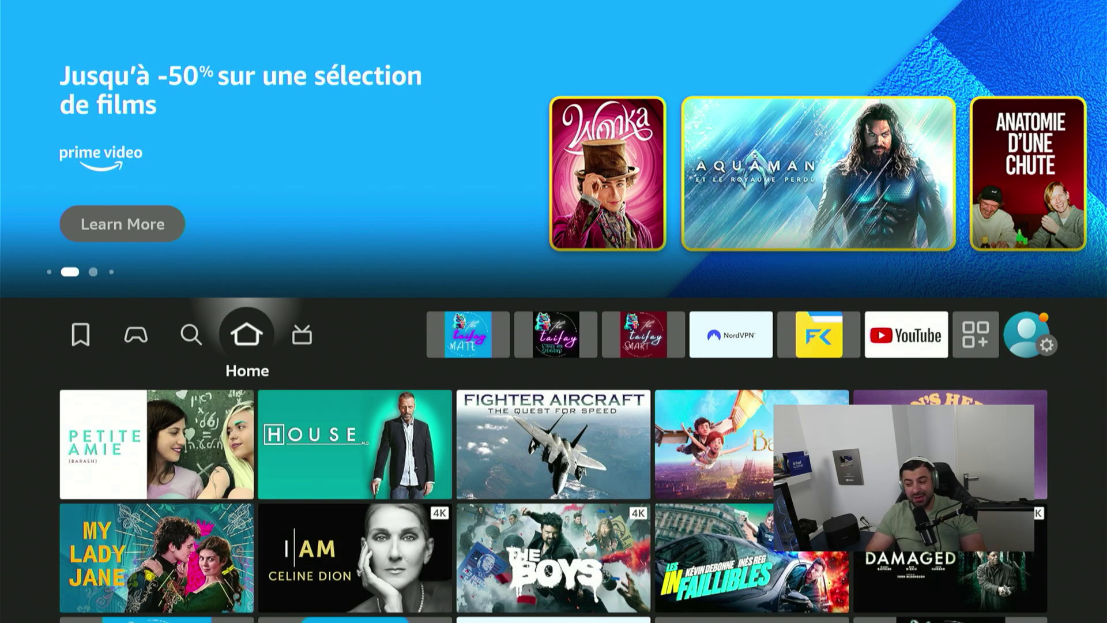
pyautogui.press('Right')
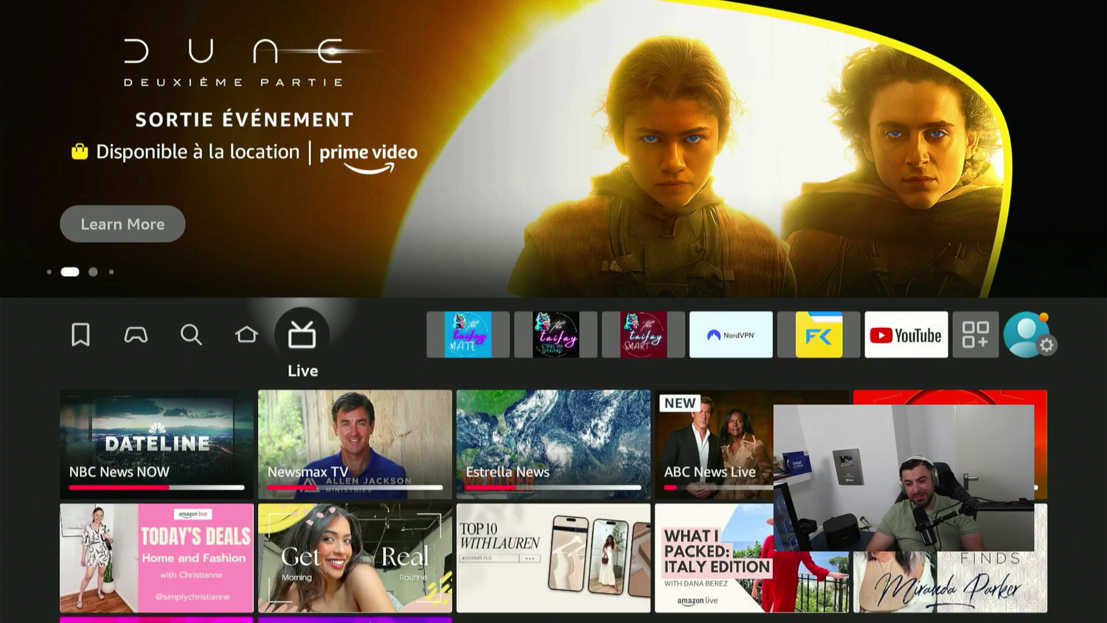
# Open the My Fire TV device settings from the home screen.
pyautogui.press('Right')
pyautogui.press('Right')
pyautogui.press('Right')
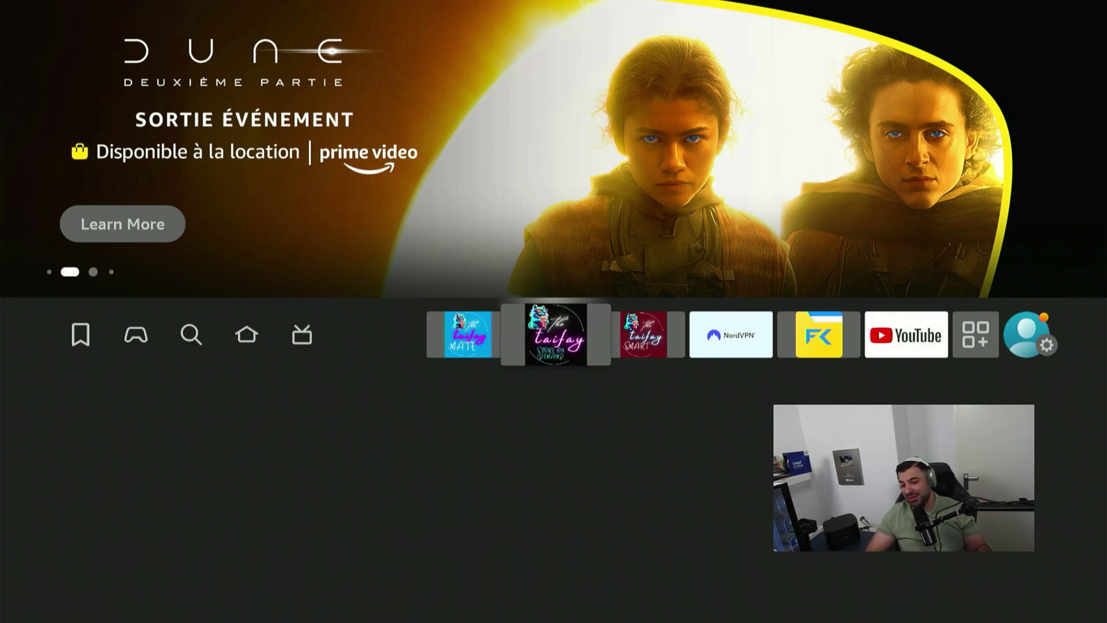
pyautogui.press('Right')
pyautogui.press('Right')
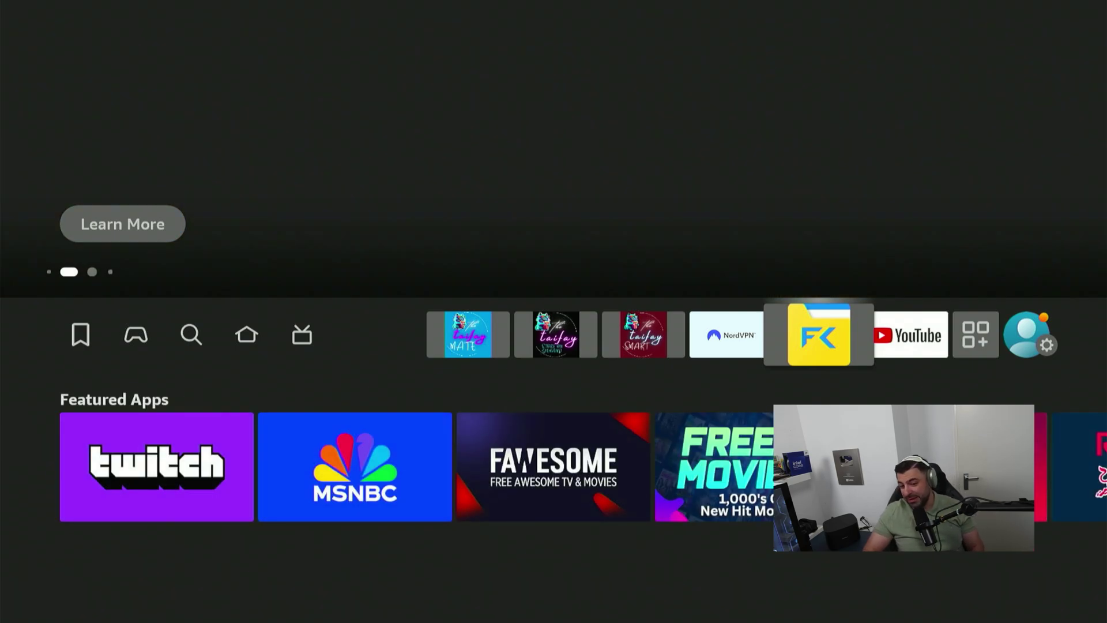
pyautogui.press('Right')
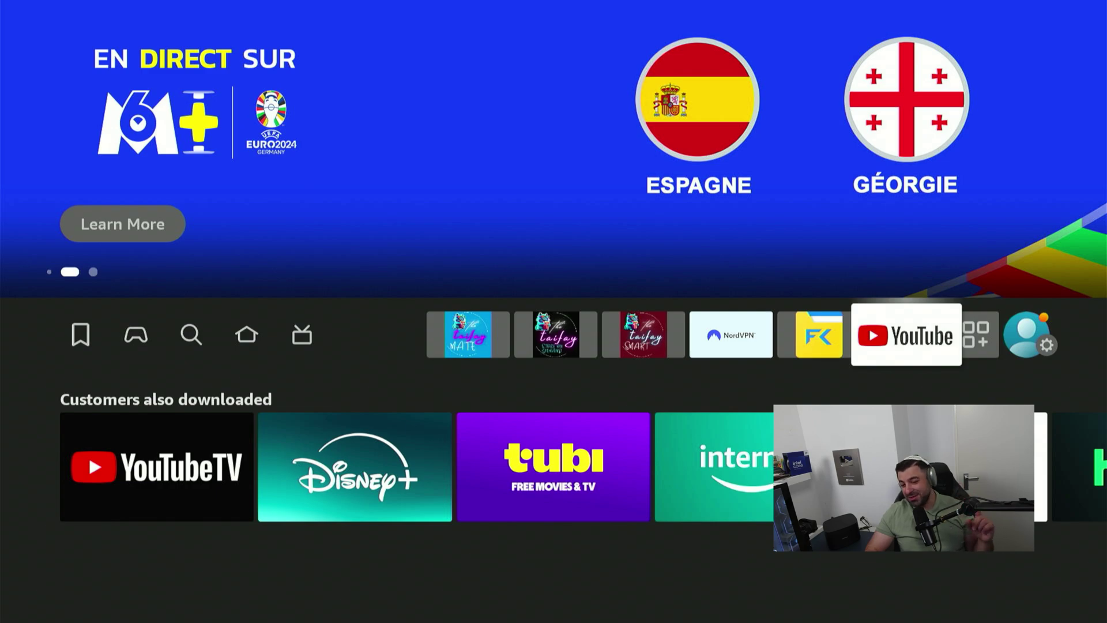
pyautogui.press('Right')
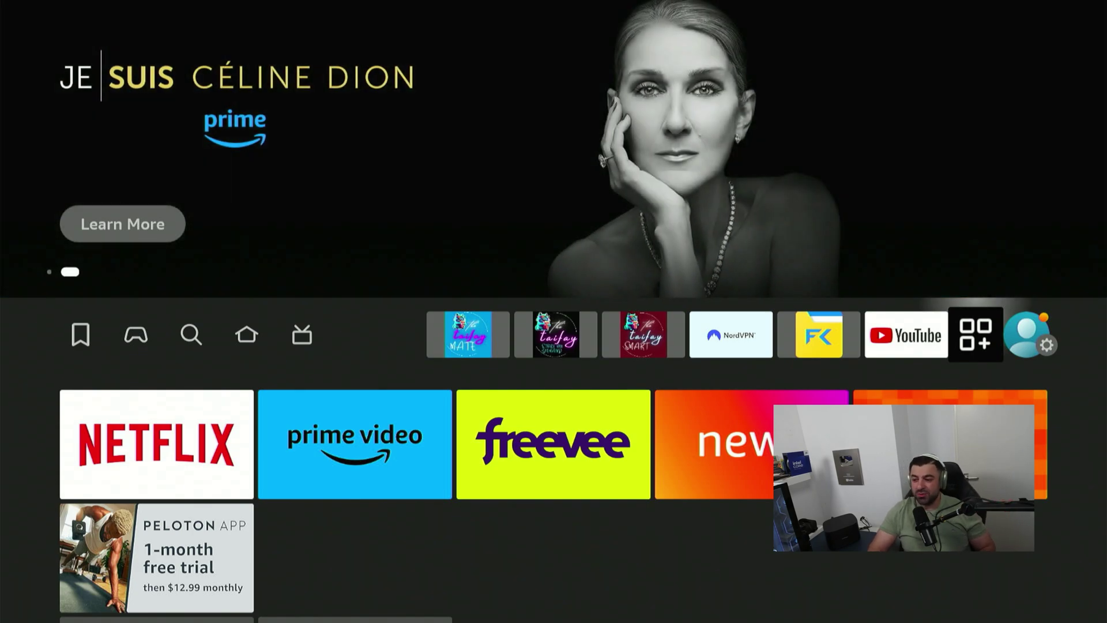
pyautogui.press('Right')
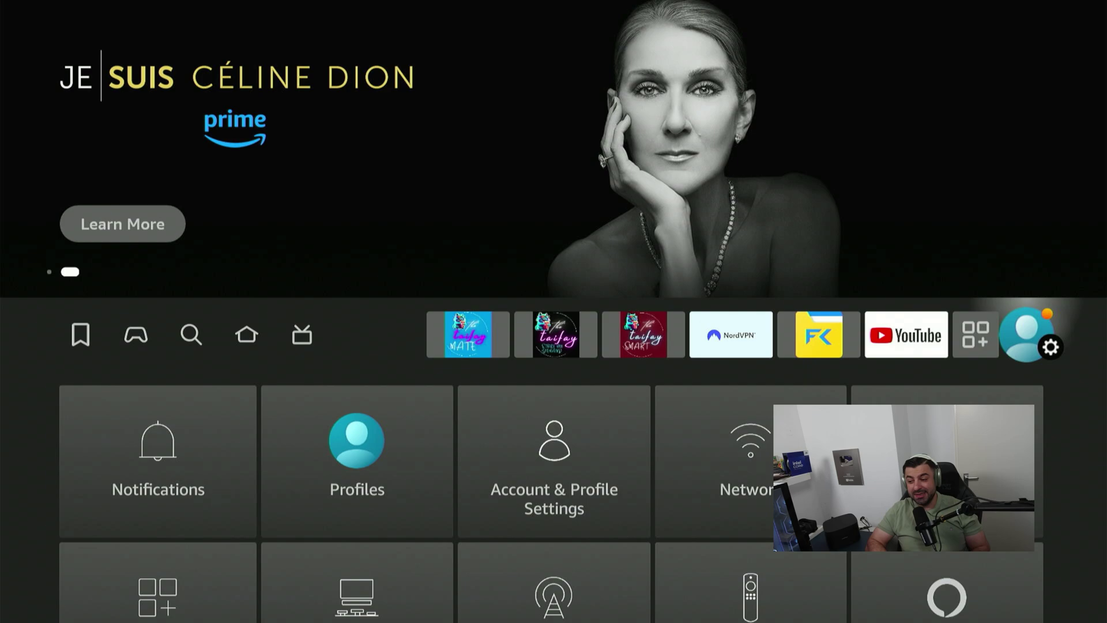
pyautogui.press('Down')
pyautogui.press('Down')
pyautogui.press('Down')
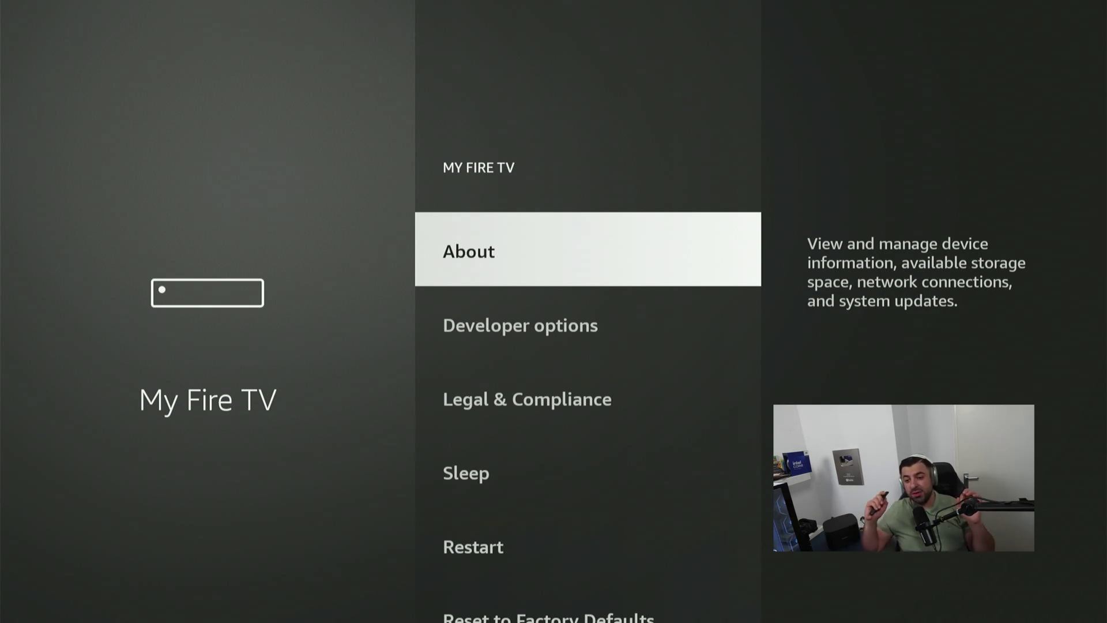
# Unlock the developer options by repeatedly selecting Fire TV Stick 4K Max in the About information, and return to the My Fire TV settings.
pyautogui.press('Return')
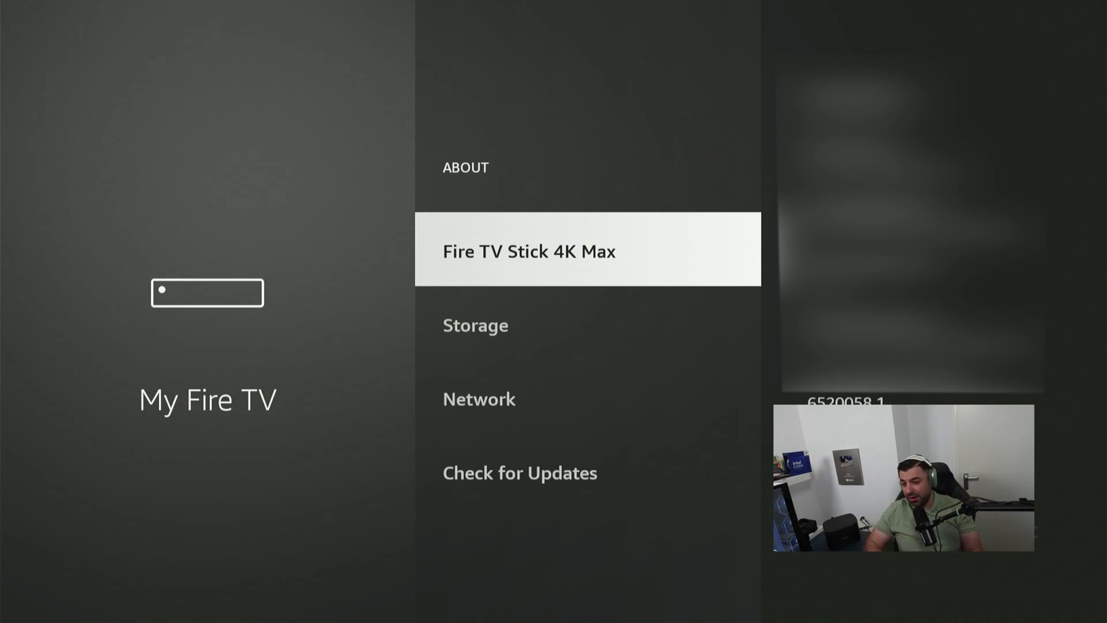
pyautogui.press('Return')
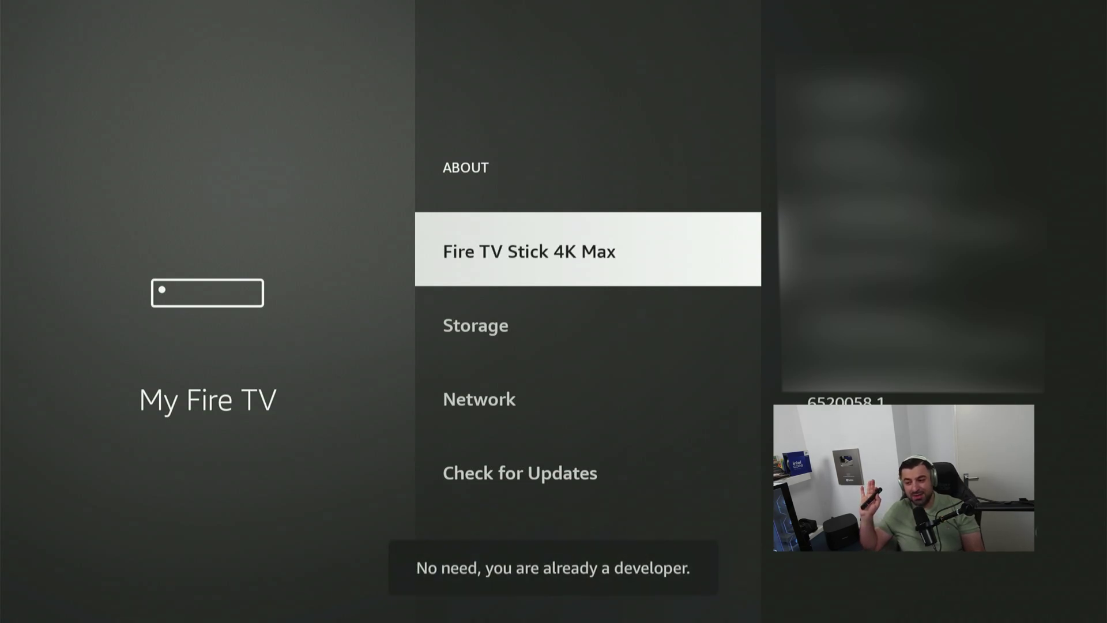
pyautogui.press('Return')
pyautogui.press('Return')
pyautogui.press('Return')
pyautogui.press('Return')
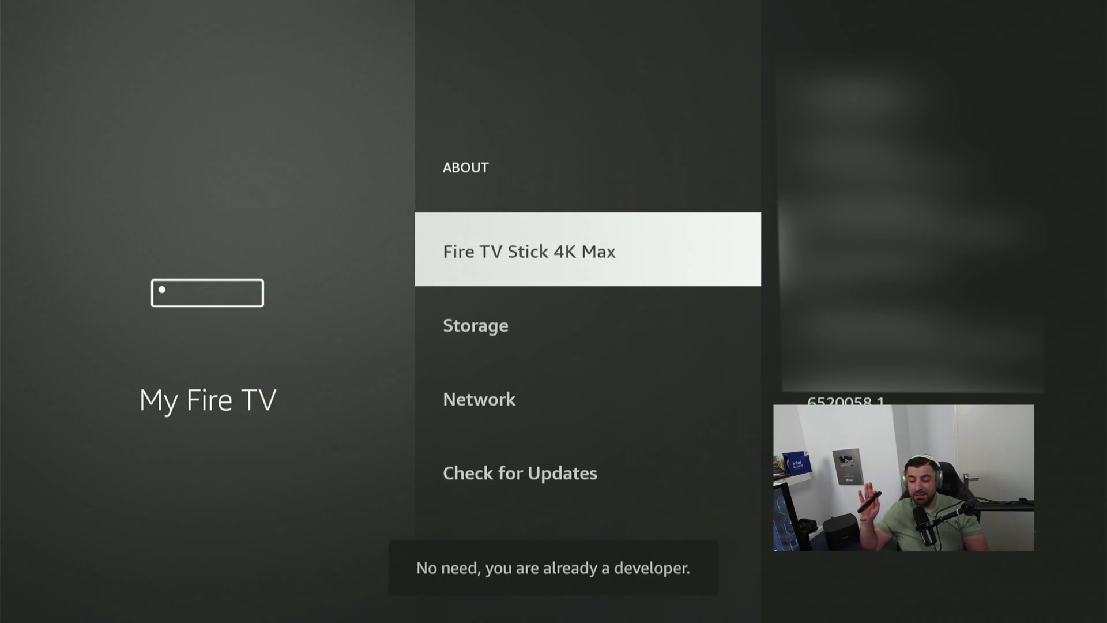
pyautogui.press('Return')
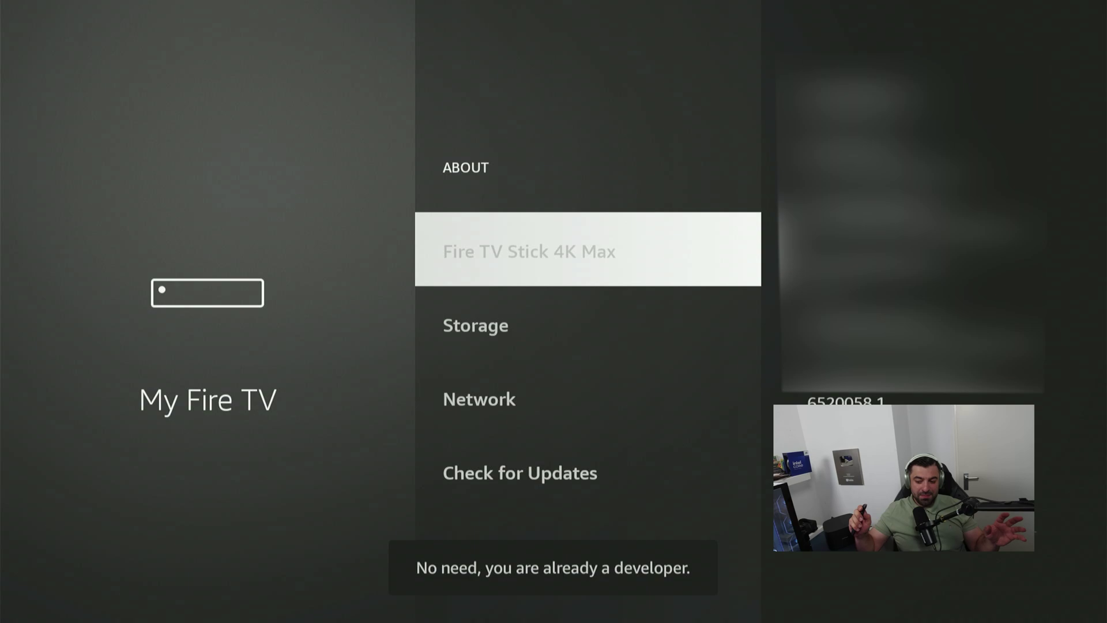
pyautogui.press('Escape')
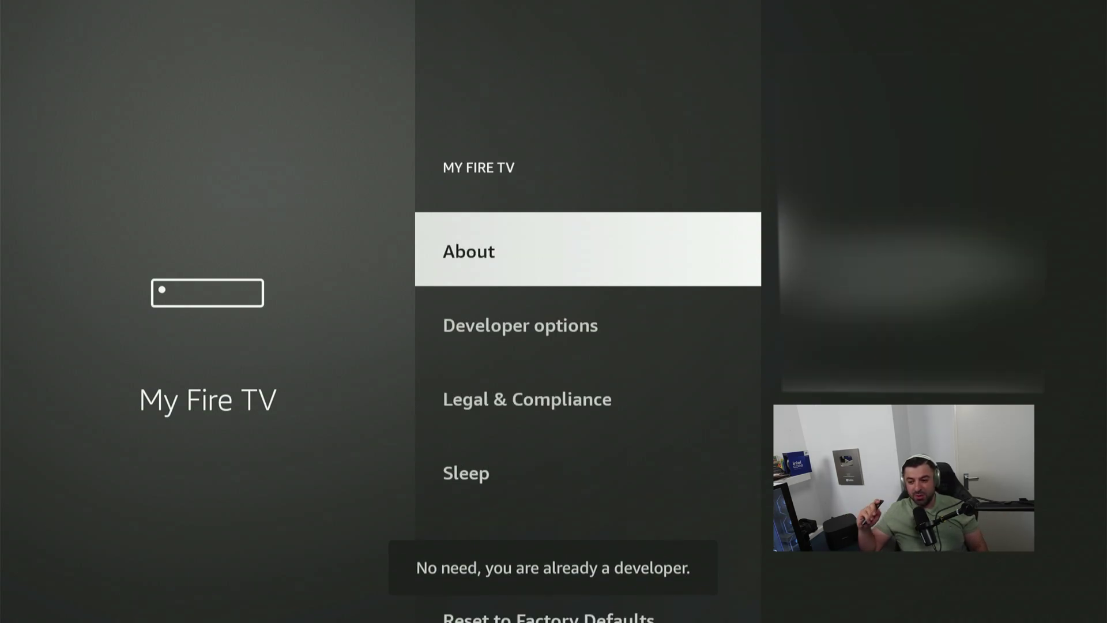
pyautogui.press('Down')
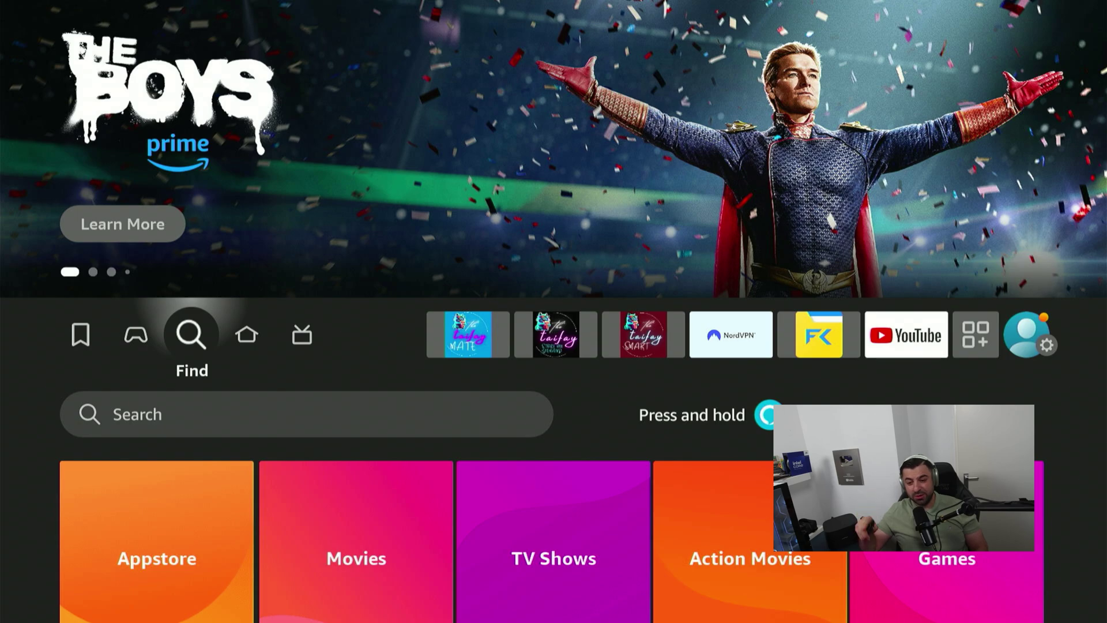
# Search for the Downloader app by entering D and choosing the Downloader suggestion.
pyautogui.press('Down')
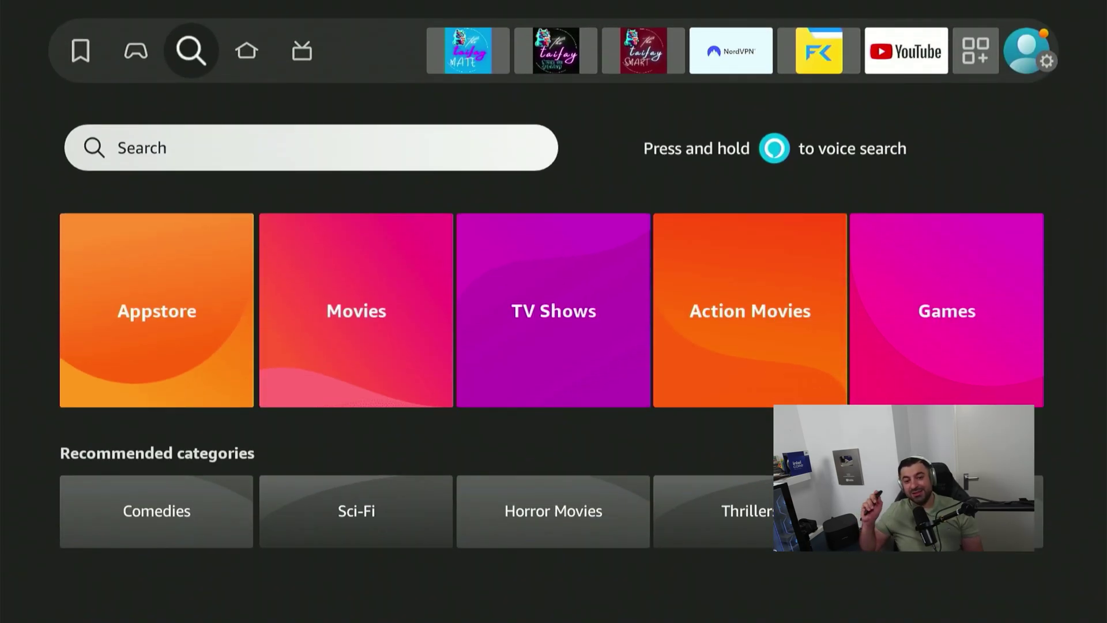
pyautogui.press('Return')
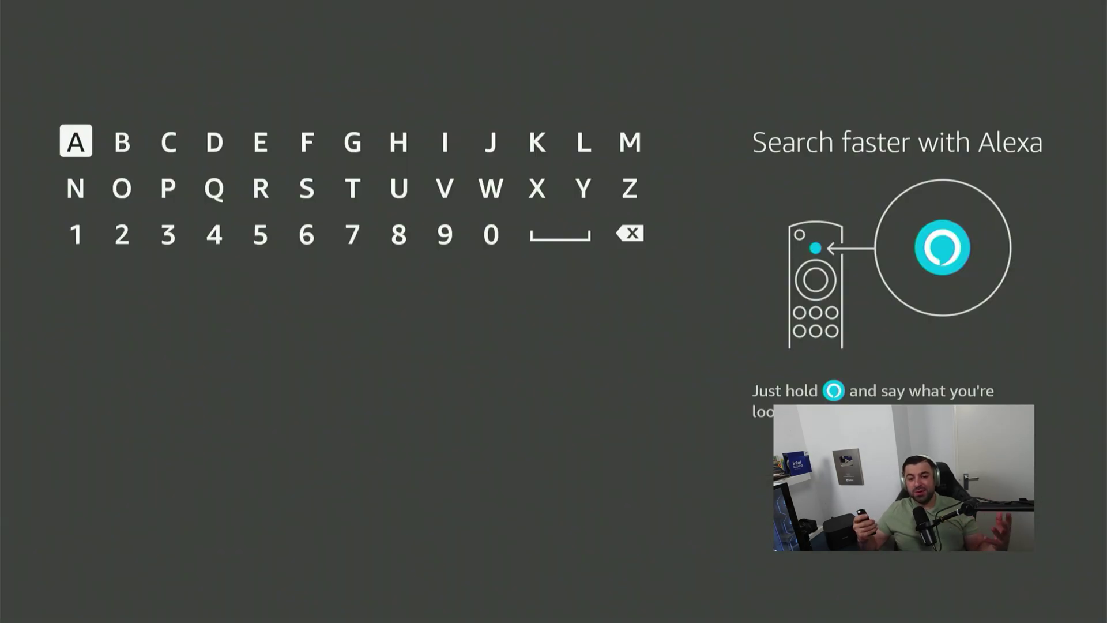
pyautogui.press('Right')
pyautogui.press('Right')
pyautogui.press('Right')
pyautogui.press('Return')
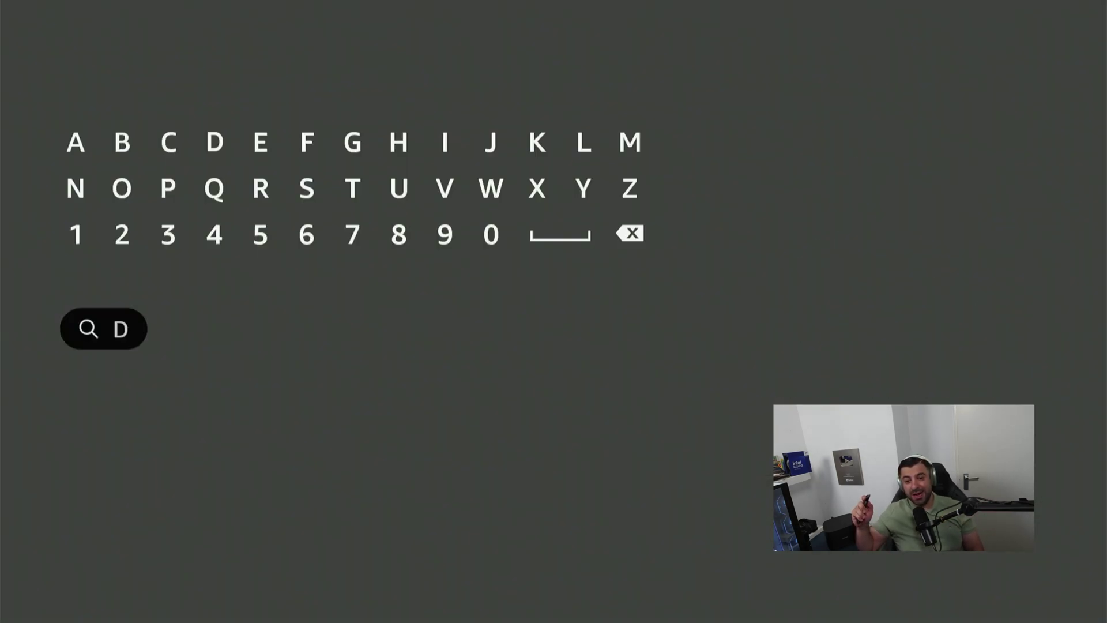
pyautogui.press('Left')
pyautogui.press('Down')
pyautogui.press('Down')
pyautogui.press('Down')
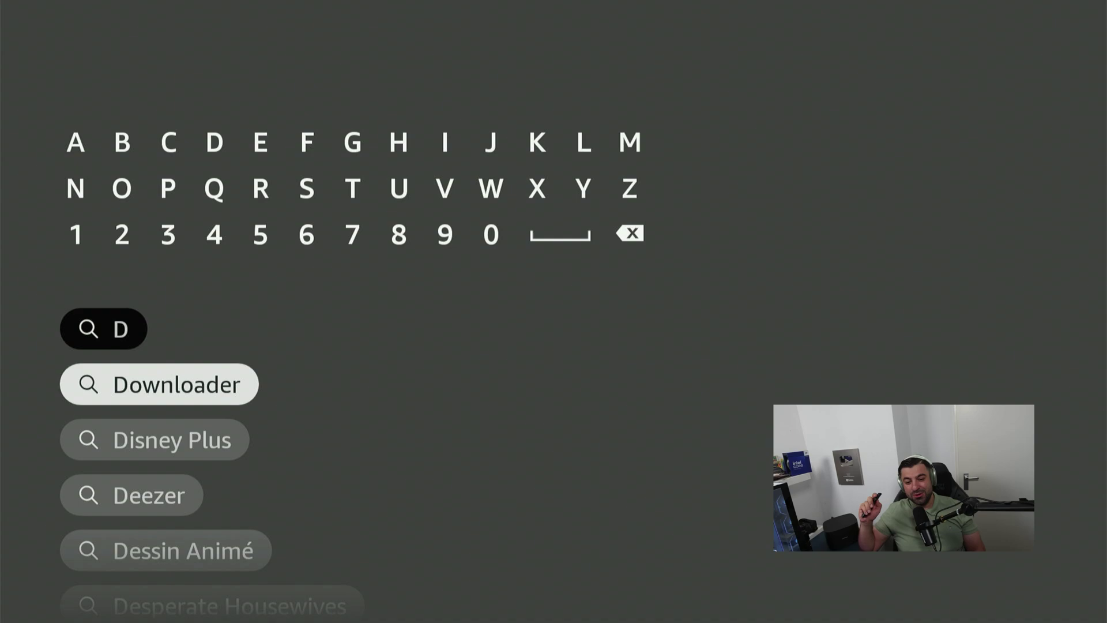
pyautogui.press('Return')
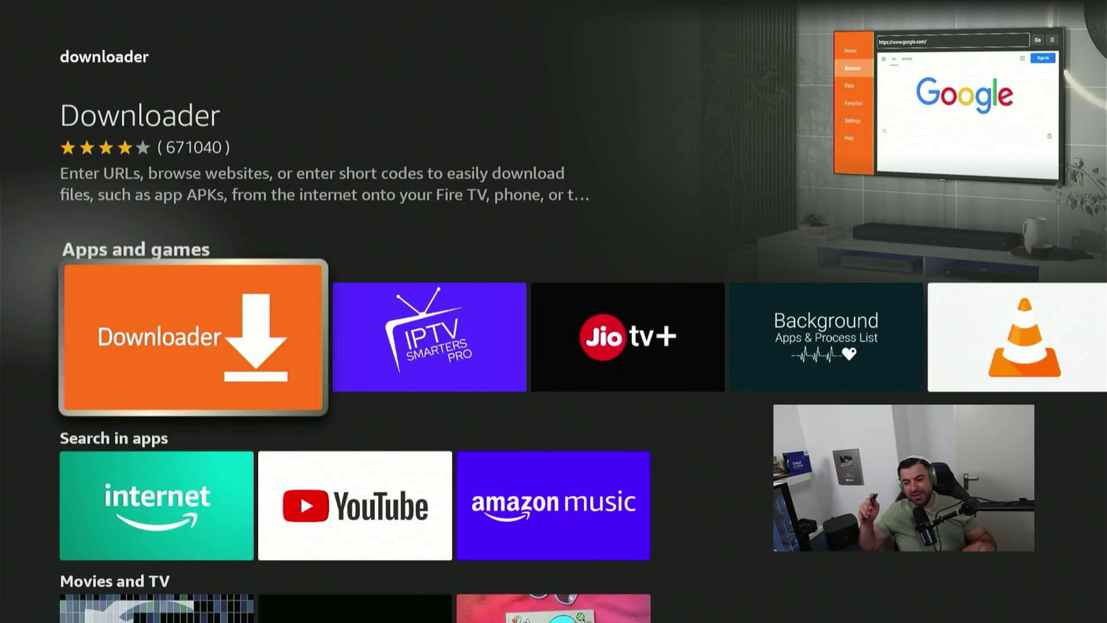
# Install the Downloader app from the search results and launch it.
pyautogui.press('Return')
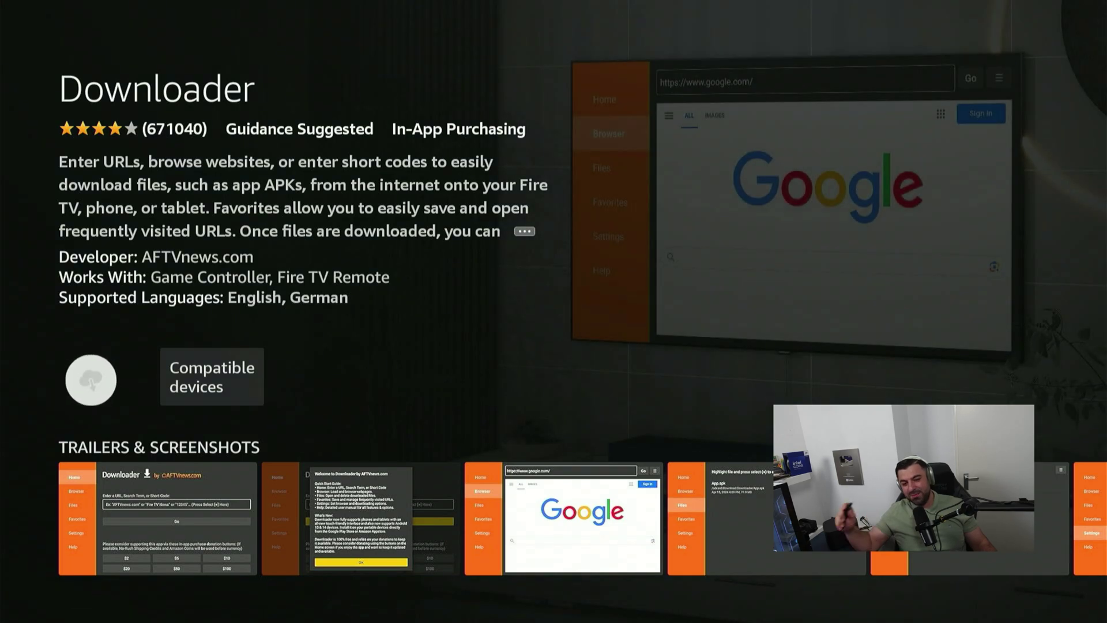
pyautogui.press('Return')
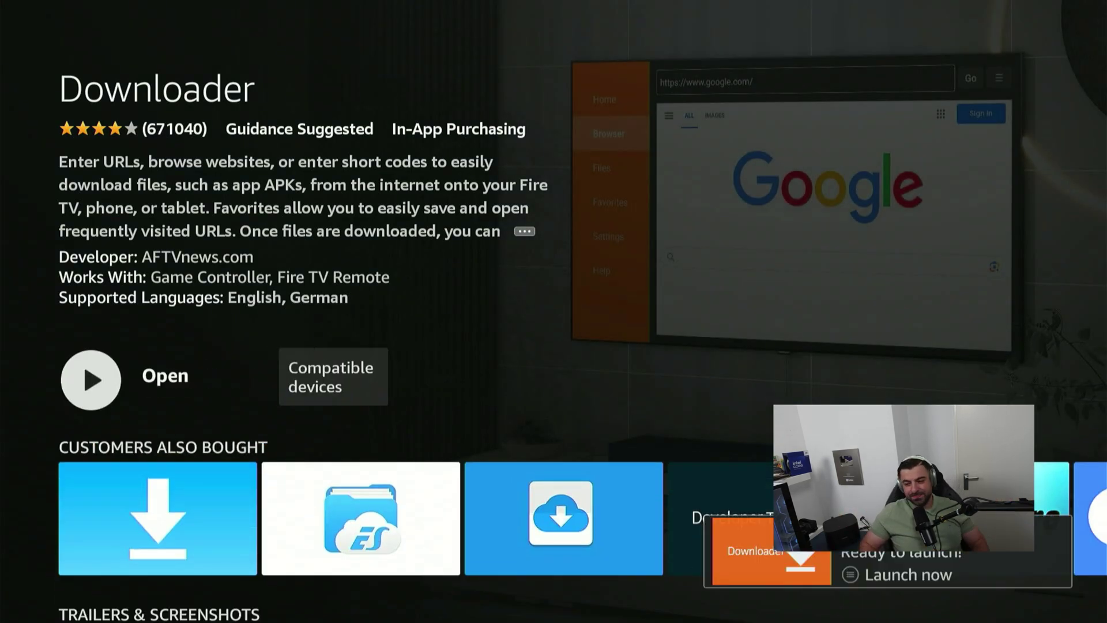
pyautogui.press('Return')
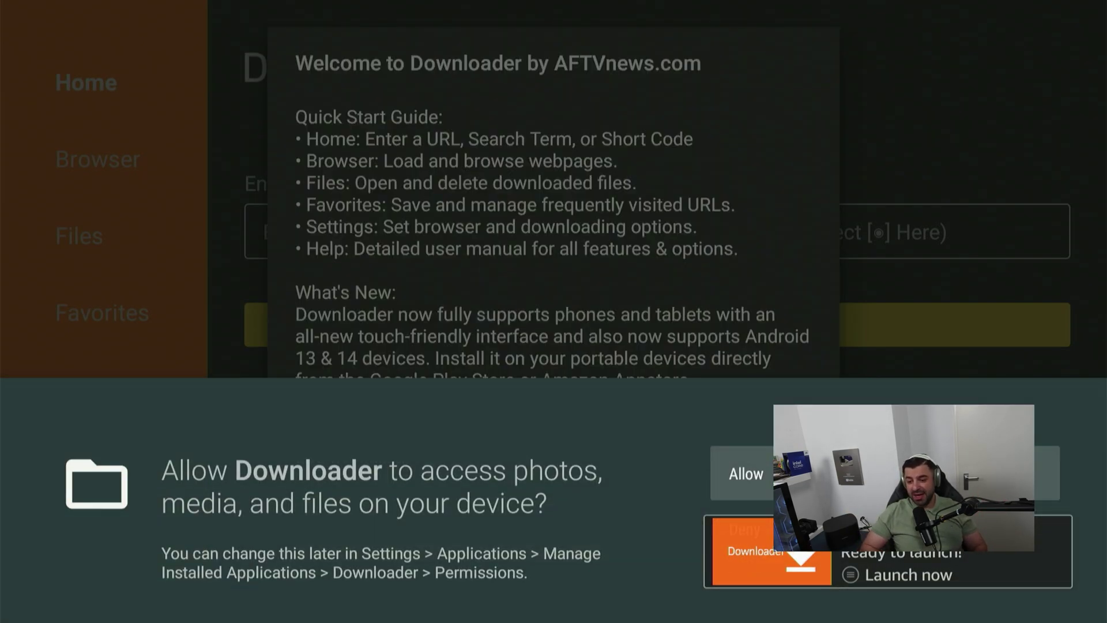
# Allow Downloader to access photos, media and files, then close its welcome guide to reach the URL entry field.
pyautogui.press('Return')
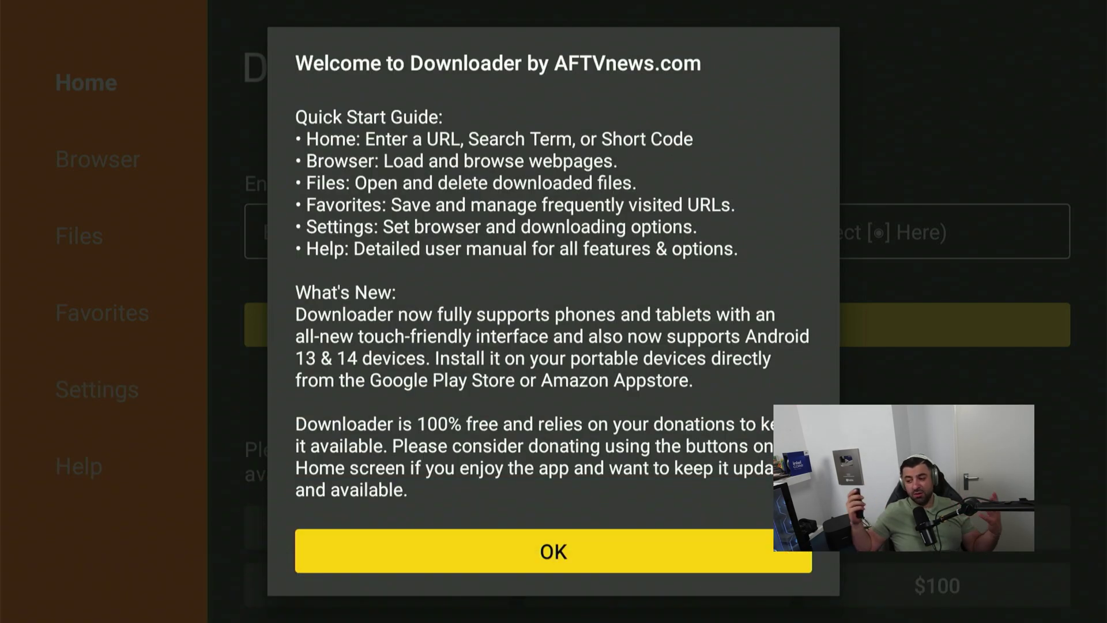
pyautogui.press('Return')
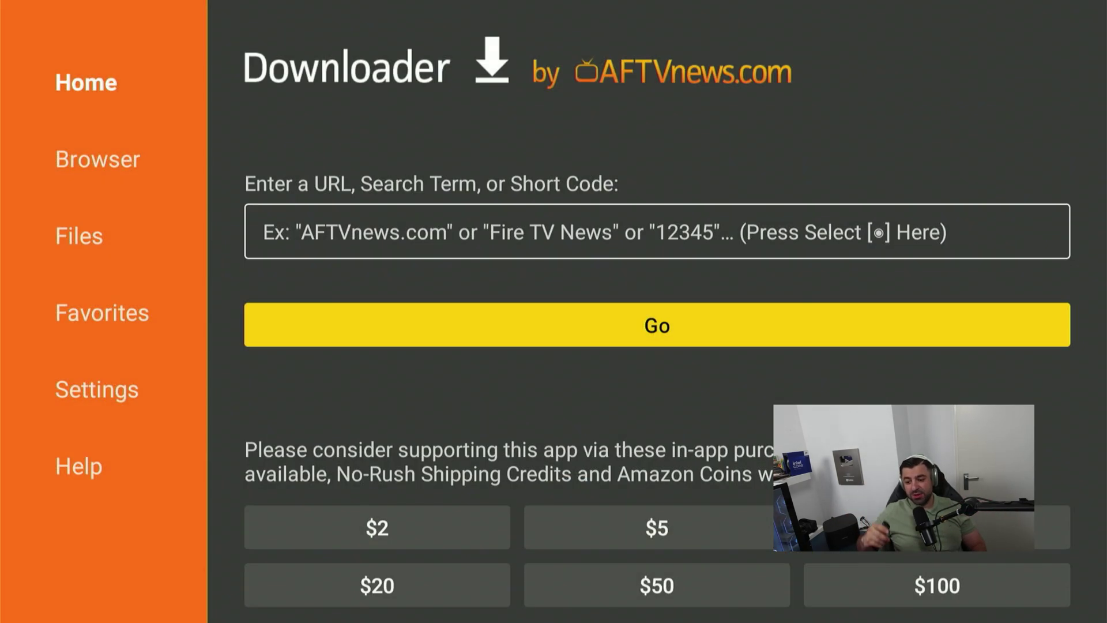
pyautogui.press('Down')
pyautogui.press('Up')
pyautogui.press('Up')
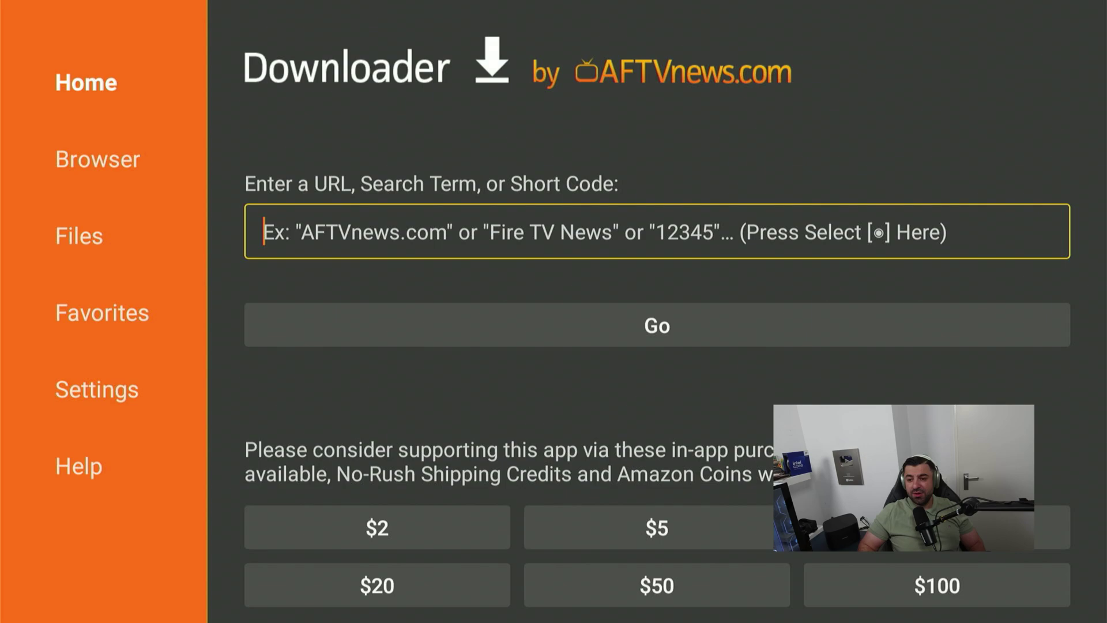
pyautogui.press('Return')
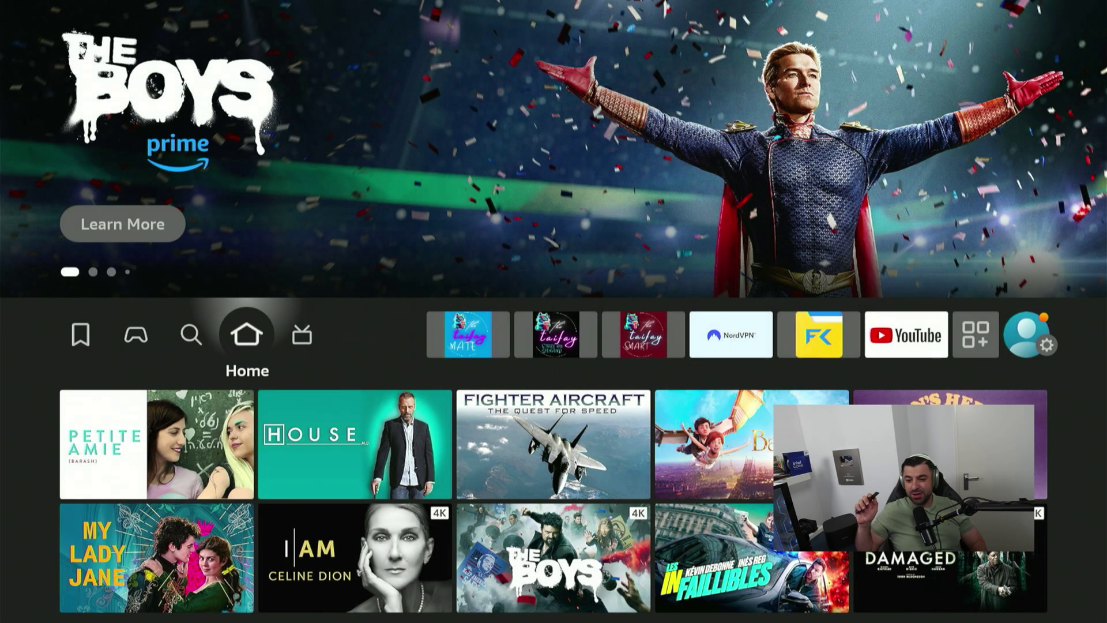
# Switch to the Fire TV home screen's settings and open My Fire TV.
pyautogui.press('Right')
pyautogui.press('Right')
pyautogui.press('Right')
pyautogui.press('Right')
pyautogui.press('Right')
pyautogui.press('Right')
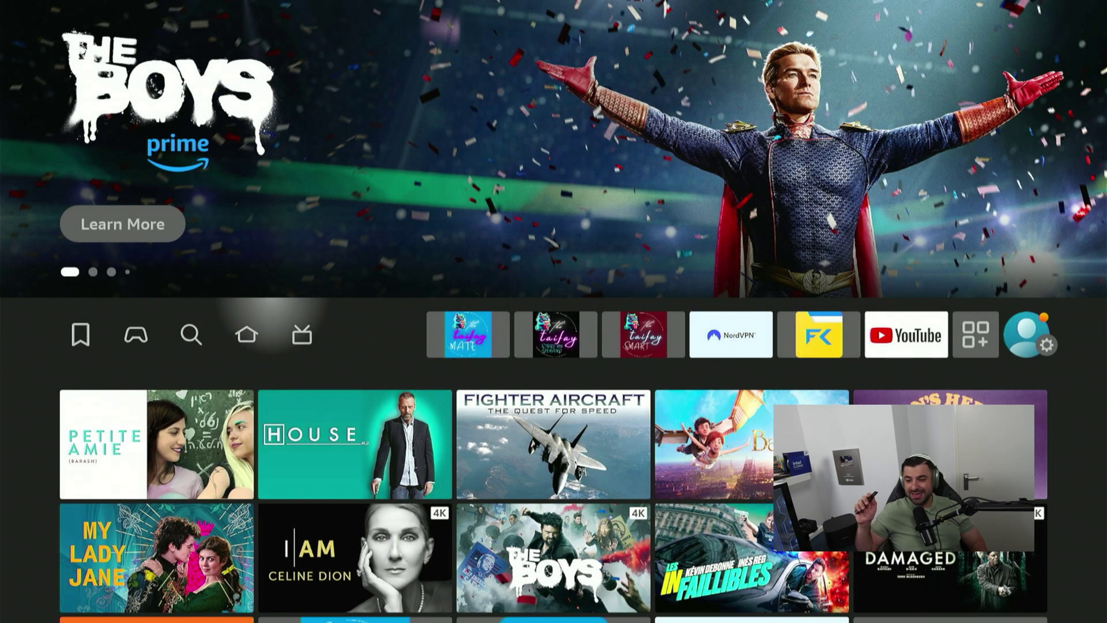
pyautogui.press('Right')
pyautogui.press('Right')
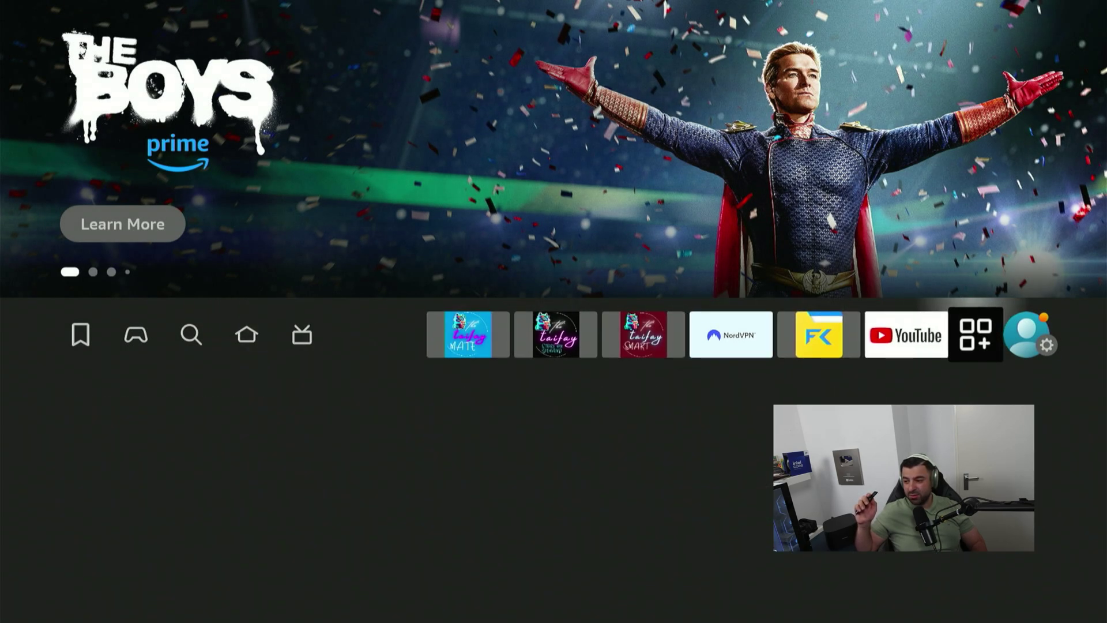
pyautogui.press('Down')
pyautogui.press('Down')
pyautogui.press('Down')
pyautogui.press('Right')
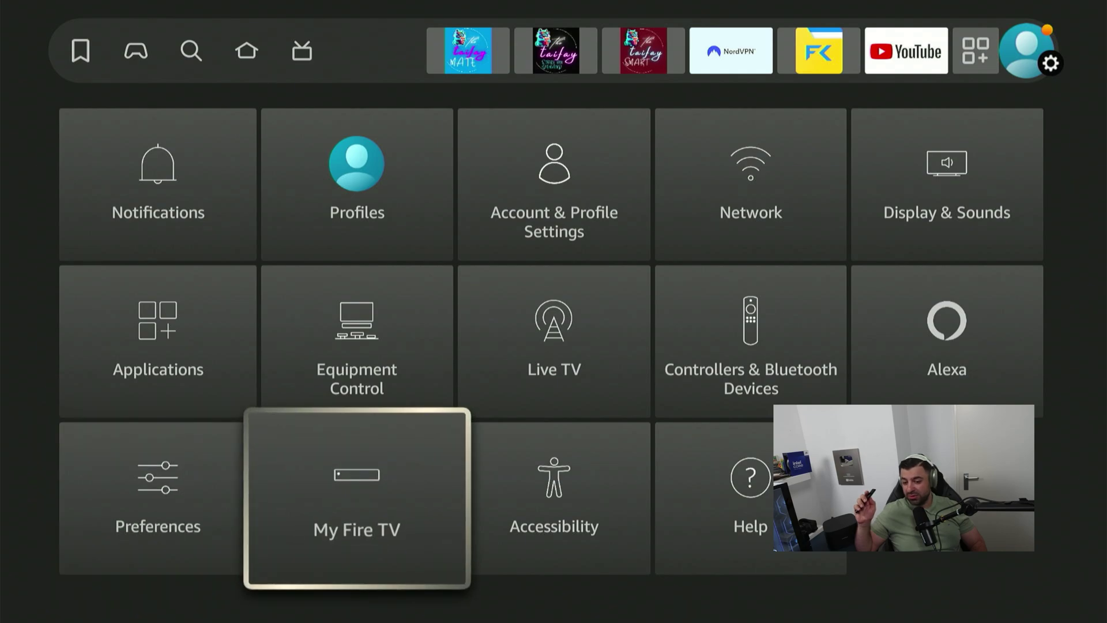
pyautogui.press('Return')
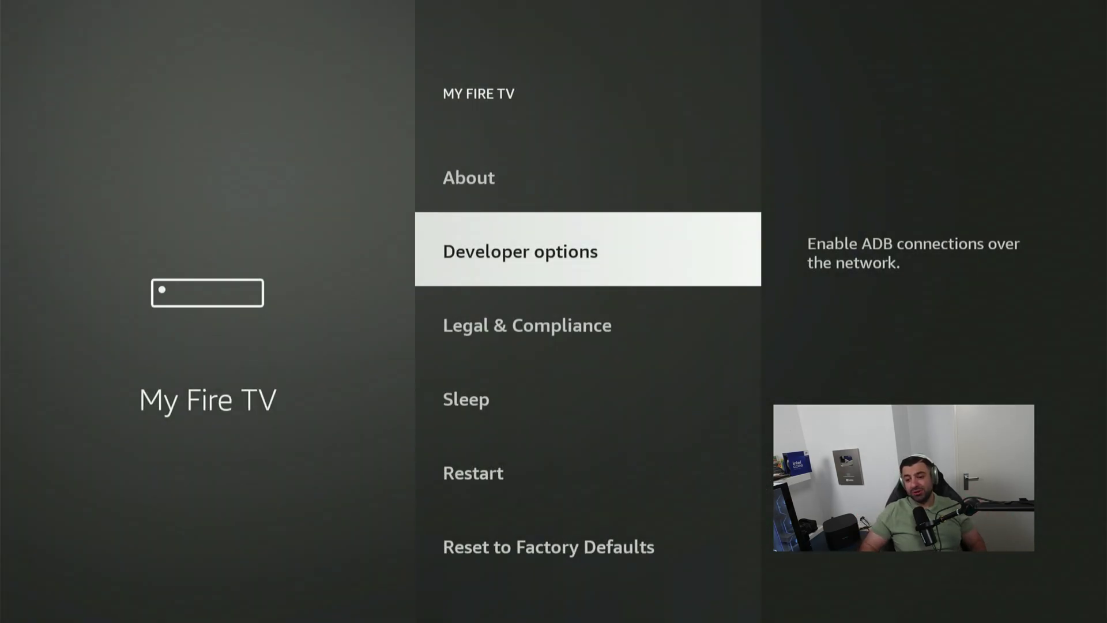
# Open Developer options and switch ADB debugging off and back on.
pyautogui.press('Return')
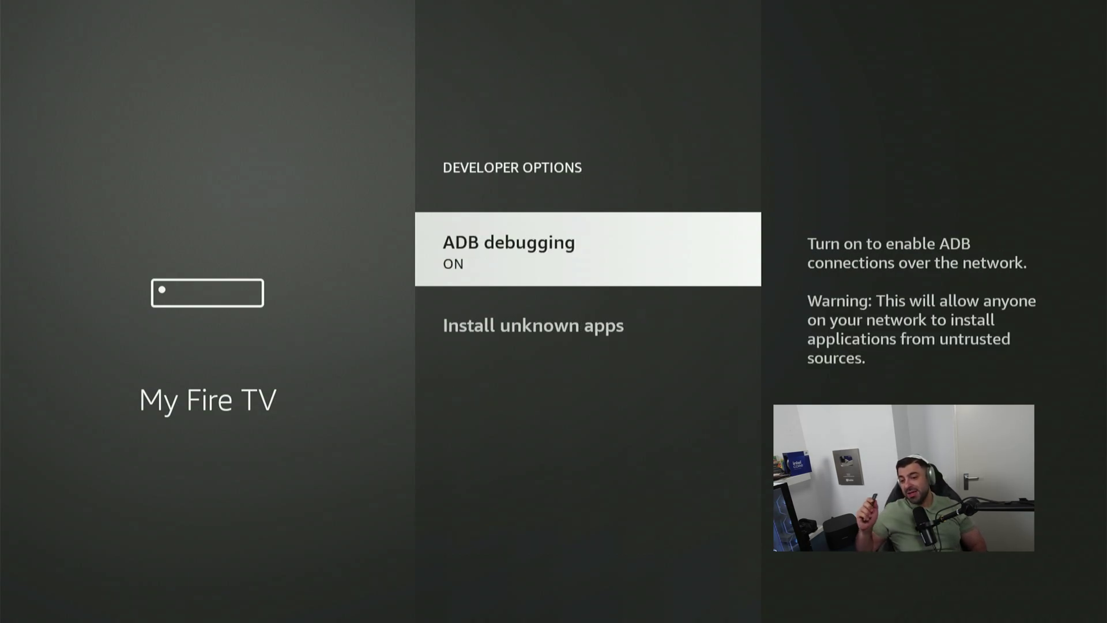
pyautogui.press('Return')
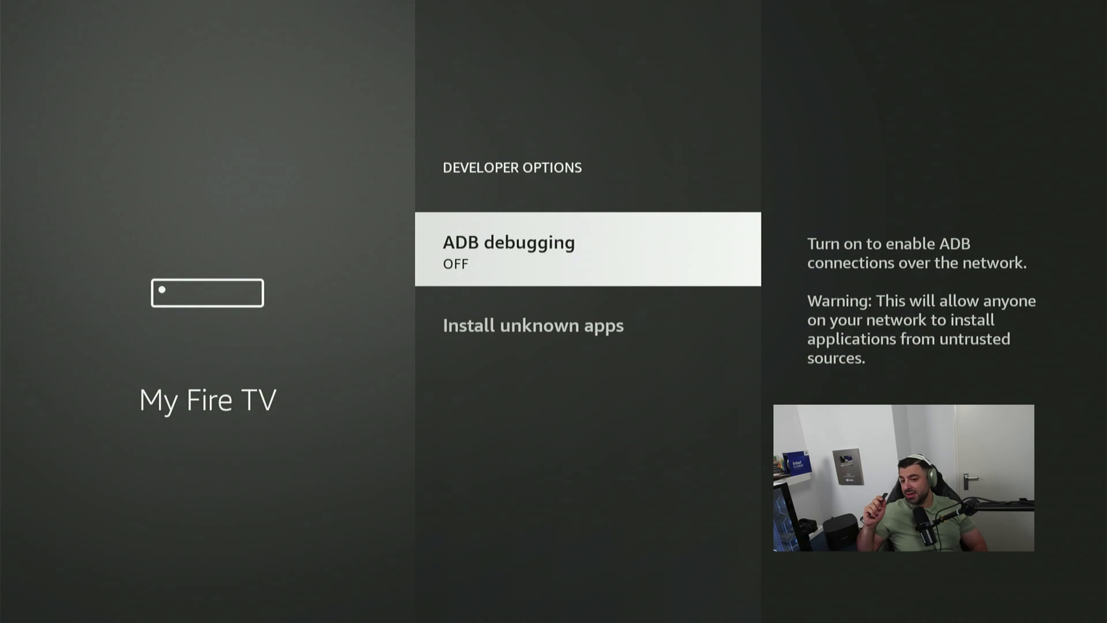
pyautogui.press('Return')
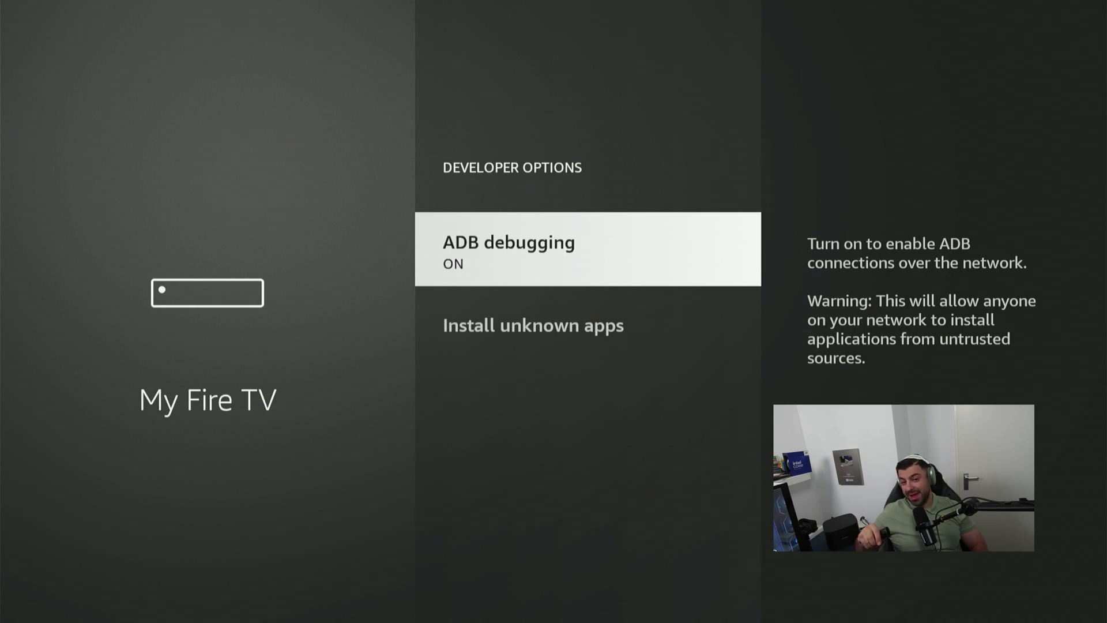
# Open Install unknown apps in Developer options and turn the permission on for Downloader.
pyautogui.press('Down')
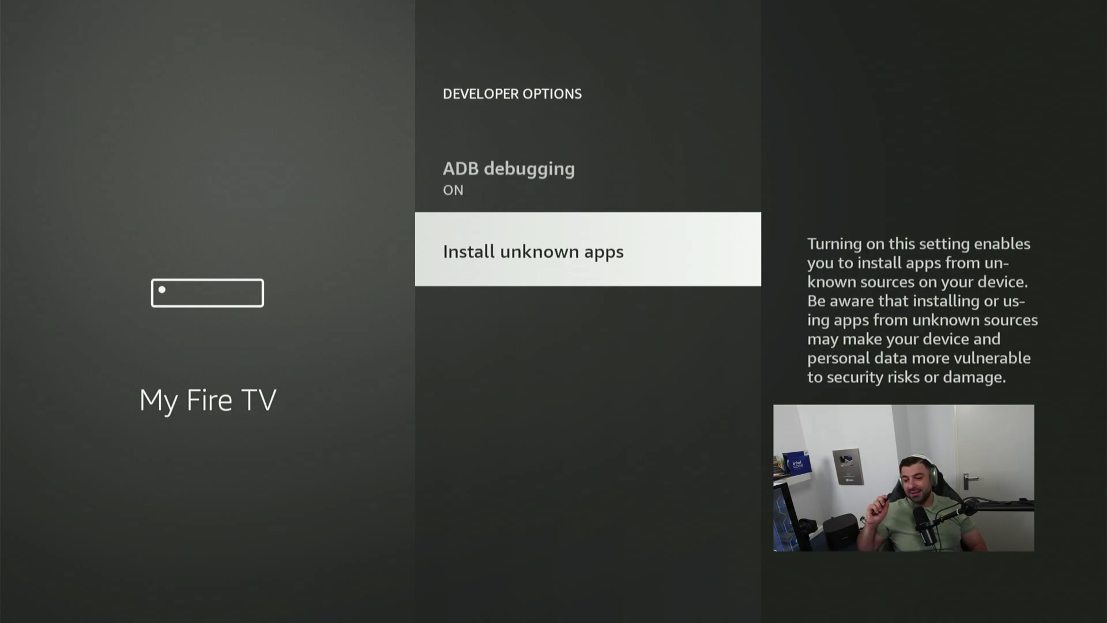
pyautogui.press('Return')
pyautogui.press('Down')
pyautogui.press('Down')
pyautogui.press('Down')
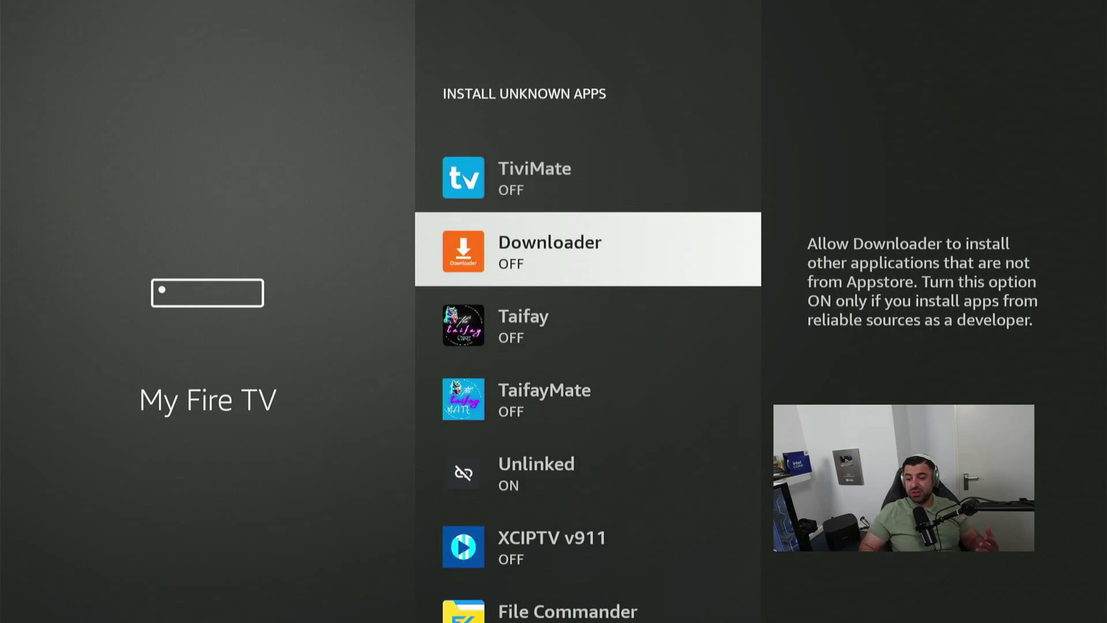
pyautogui.press('Return')
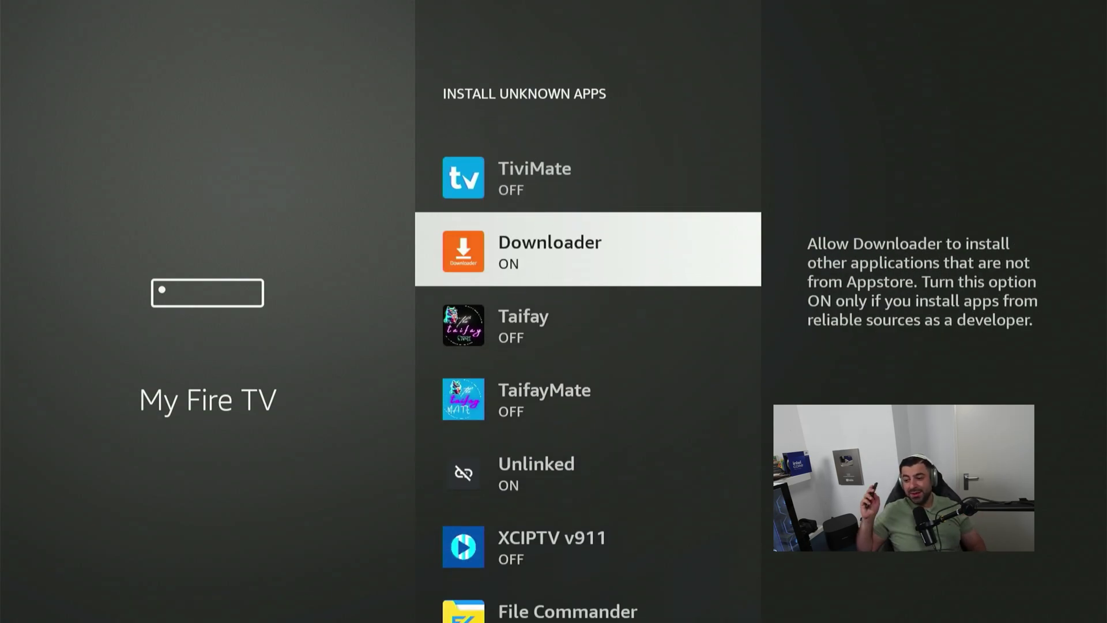
# Return to the home screen and launch Downloader from the full list of apps and channels.
pyautogui.press('Home')
pyautogui.press('Right')
pyautogui.press('Right')
pyautogui.press('Right')
pyautogui.press('Right')
pyautogui.press('Right')
pyautogui.press('Right')
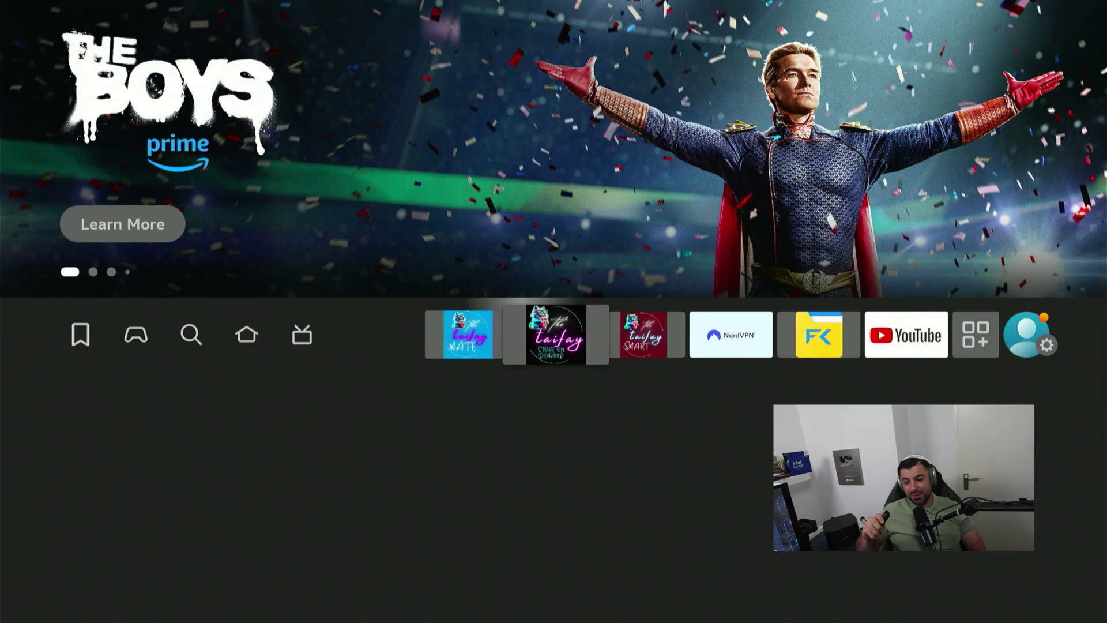
pyautogui.press('Right')
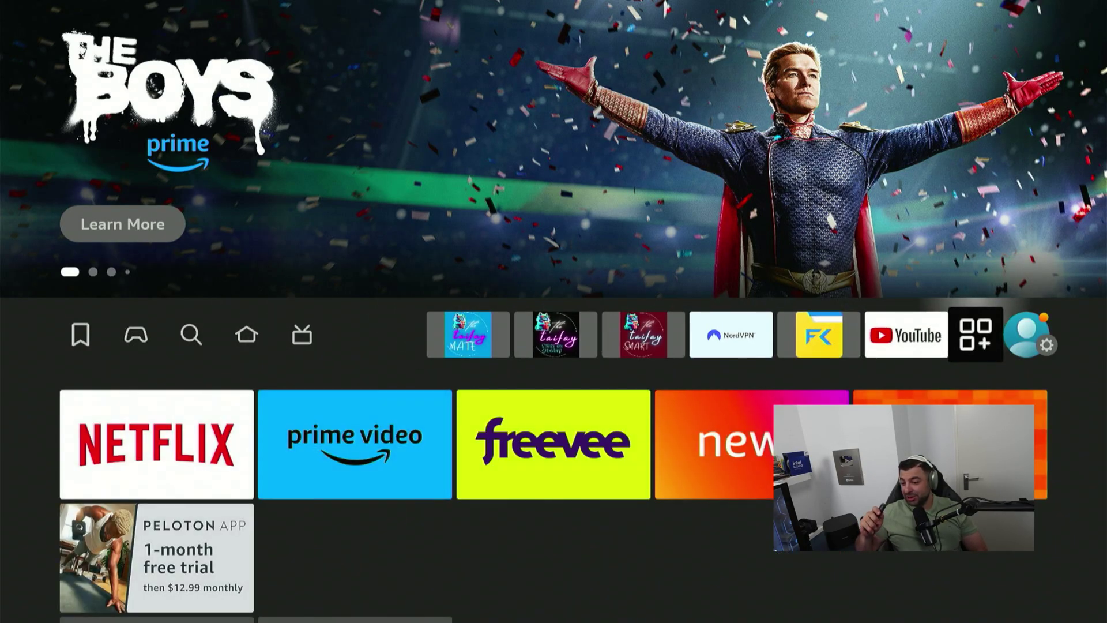
pyautogui.press('Return')
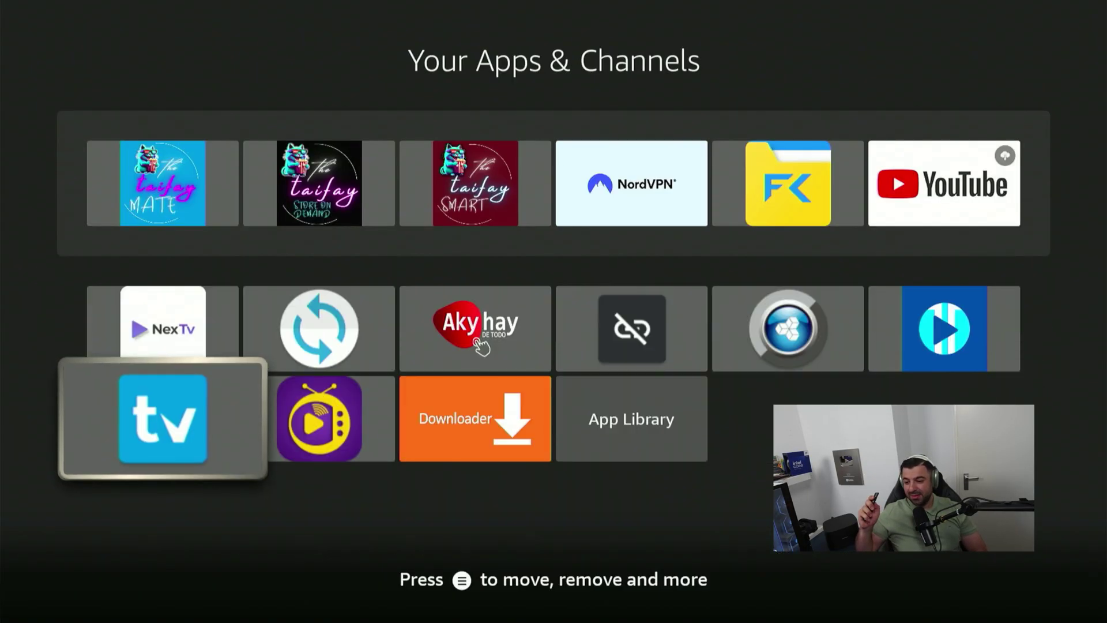
pyautogui.press('Right')
pyautogui.press('Right')
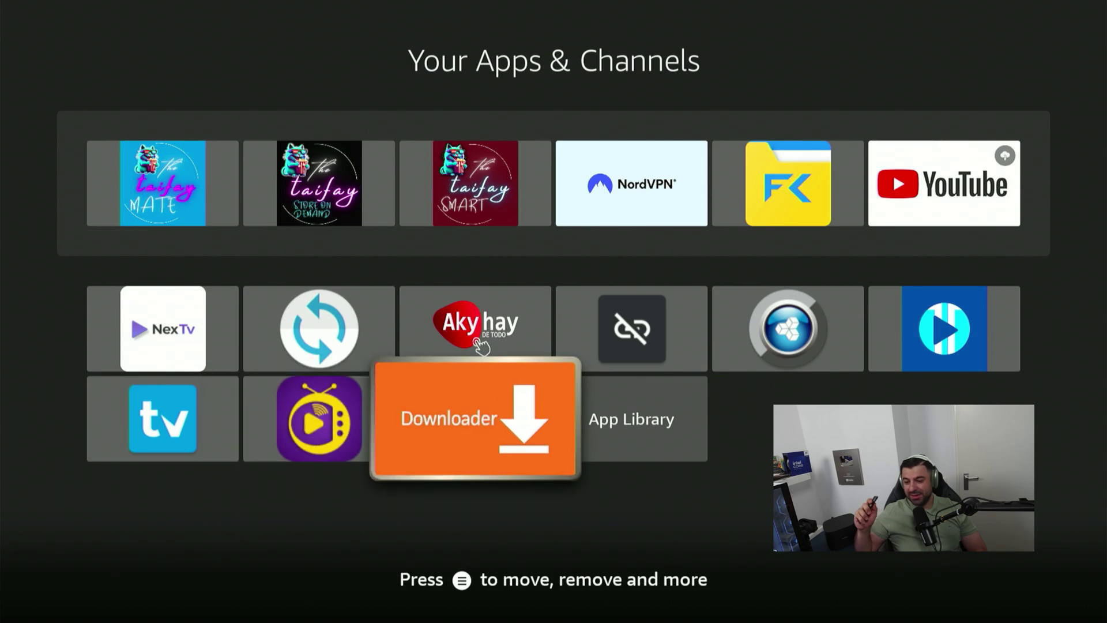
pyautogui.press('Return')
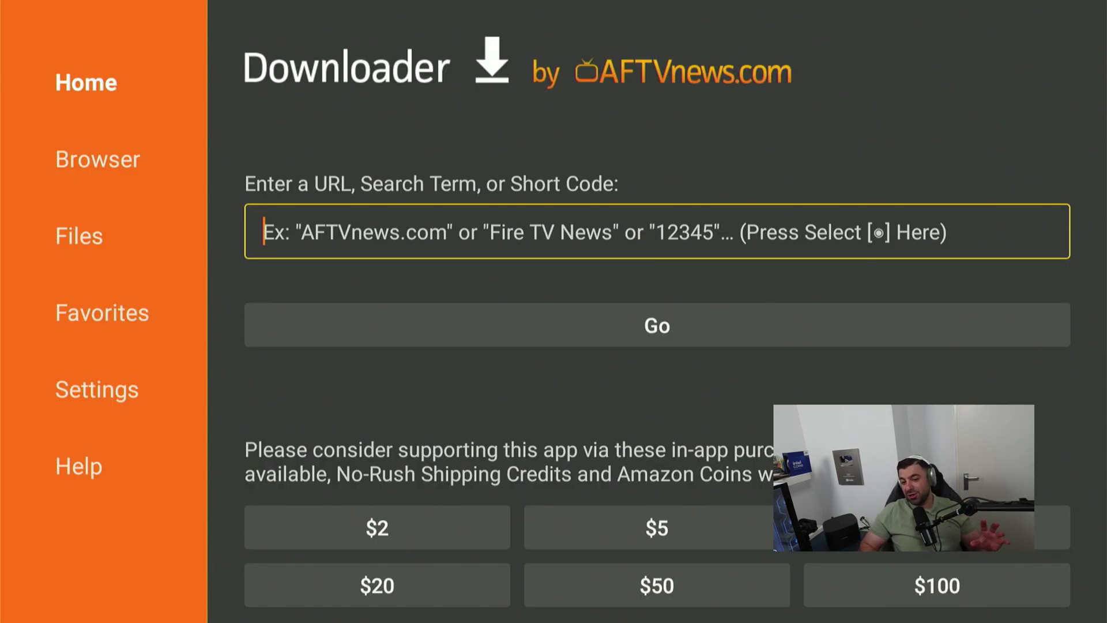
# Enter the short code 475057 in Downloader's URL field and load it.
pyautogui.press('Return')
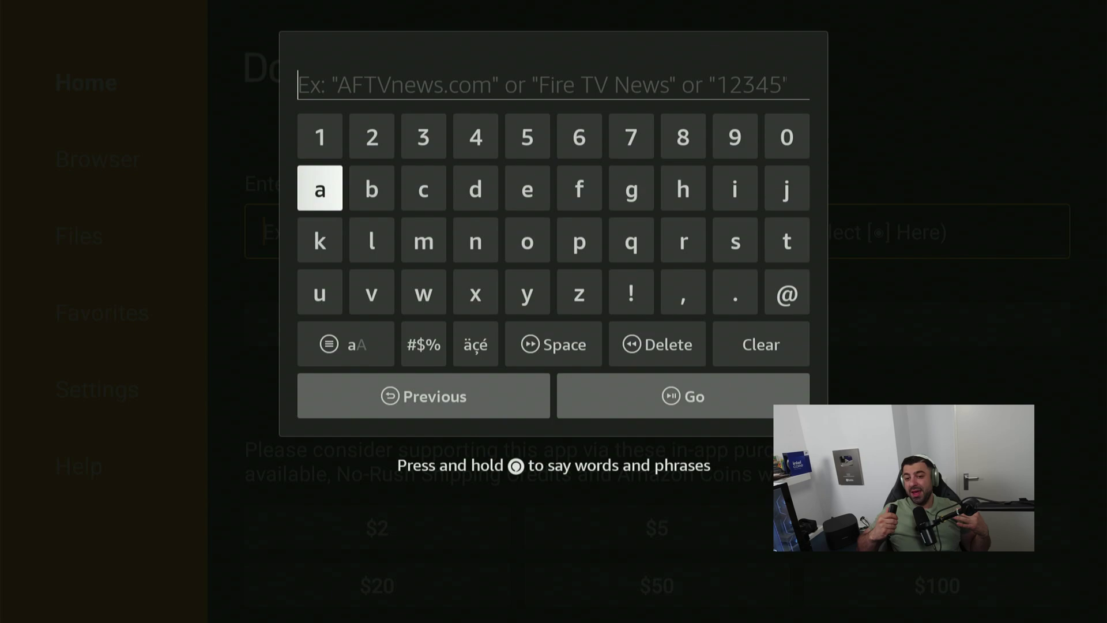
pyautogui.press('Up')
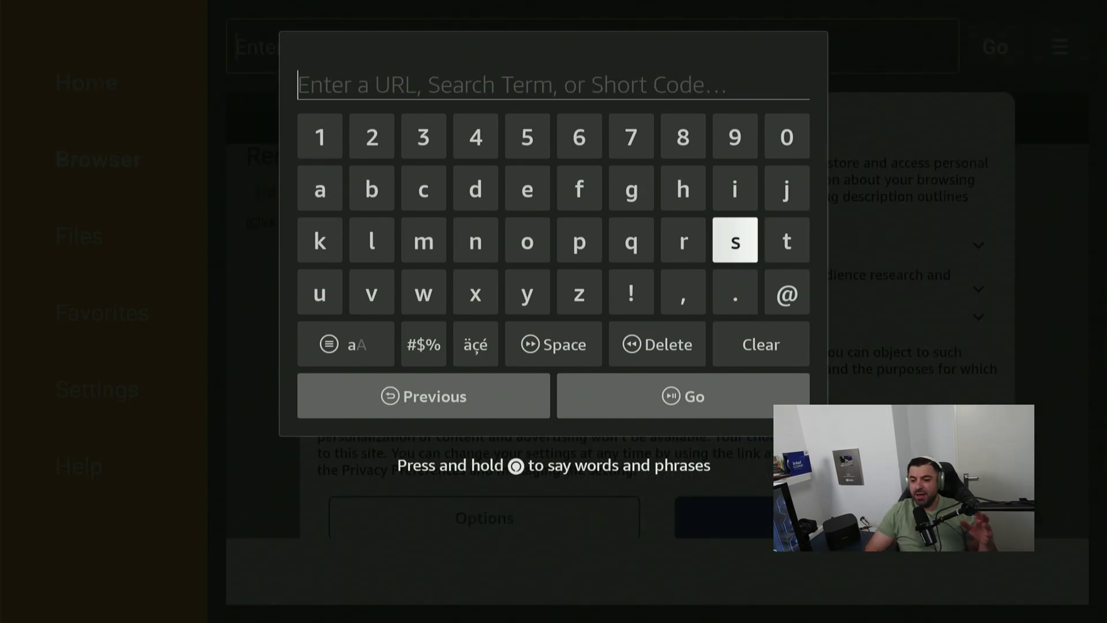
pyautogui.press('Up')
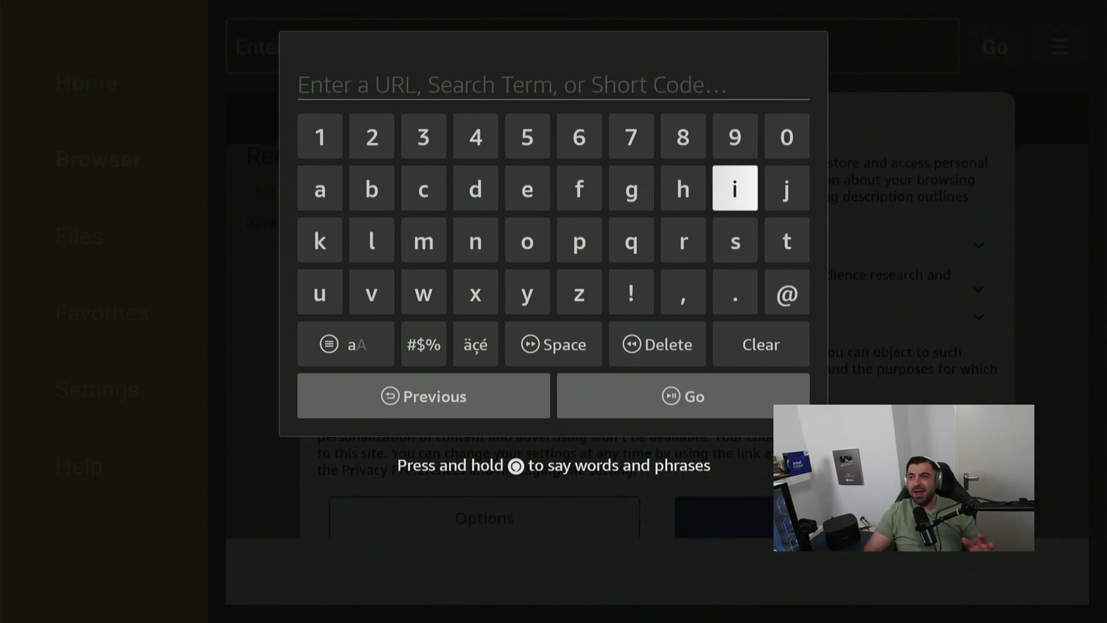
pyautogui.press('Left')
pyautogui.press('Left')
pyautogui.press('Left')
pyautogui.press('Left')
pyautogui.press('Up')
pyautogui.press('Left')
pyautogui.press('Return')
pyautogui.press('Right')
pyautogui.press('Right')
pyautogui.press('Right')
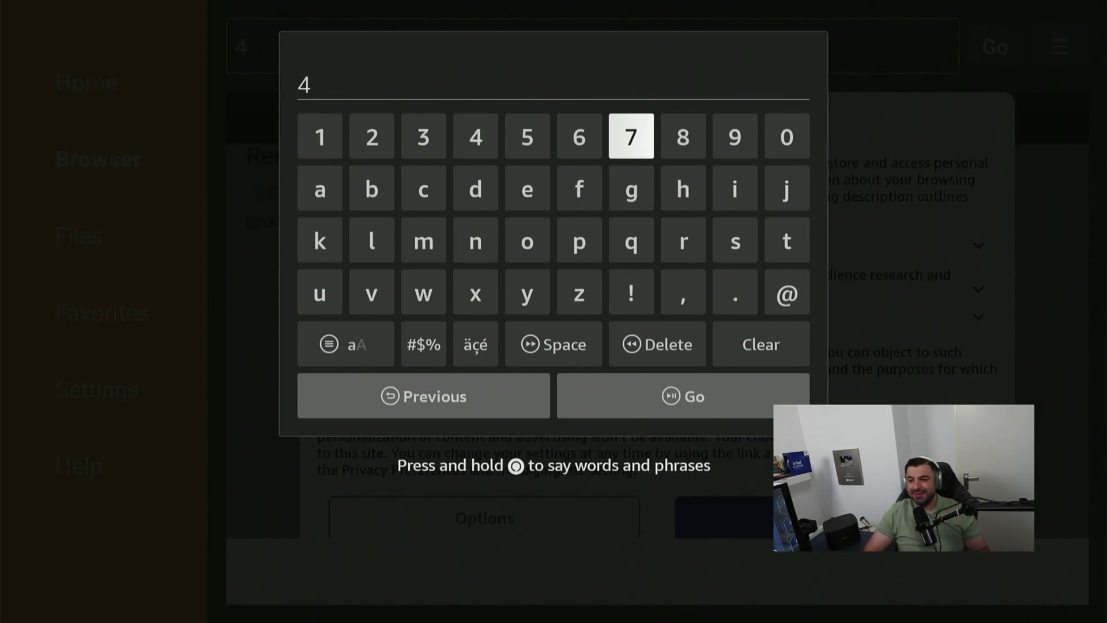
pyautogui.press('Return')
pyautogui.press('Left')
pyautogui.press('Left')
pyautogui.press('Return')
pyautogui.press('Right')
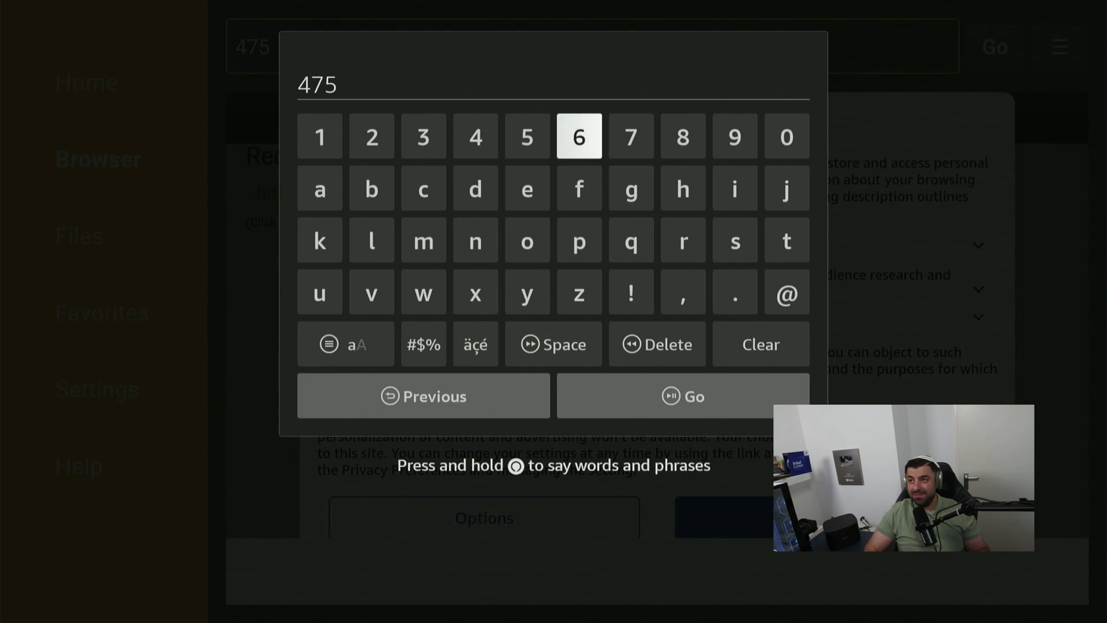
pyautogui.press('Right')
pyautogui.press('Right')
pyautogui.press('Right')
pyautogui.press('Right')
pyautogui.press('Return')
pyautogui.press('Left')
pyautogui.press('Left')
pyautogui.press('Left')
pyautogui.press('Left')
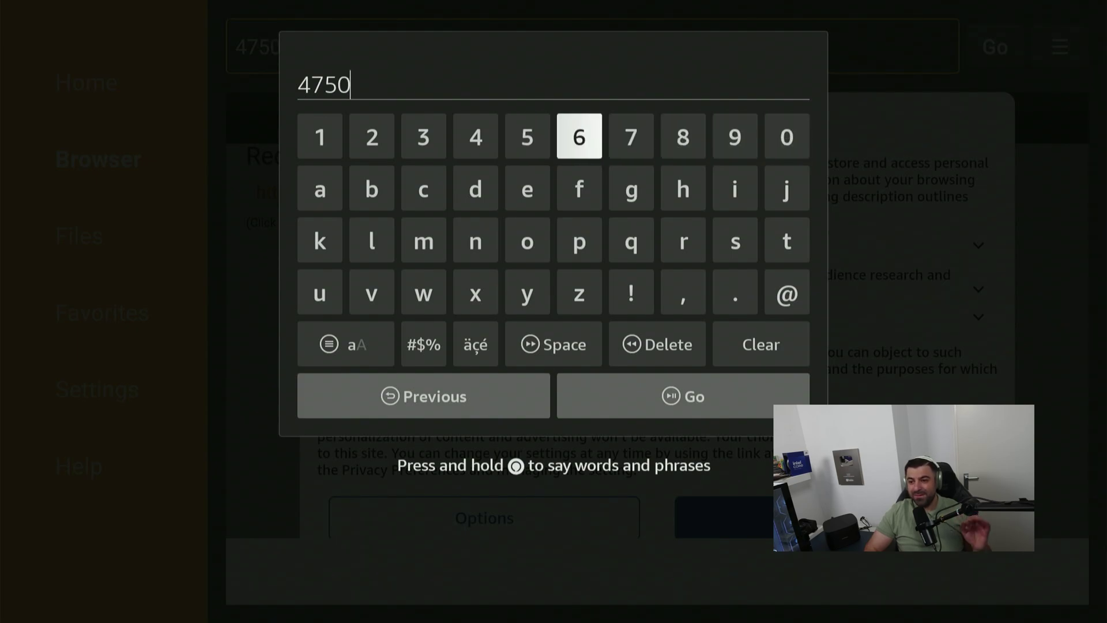
pyautogui.press('Left')
pyautogui.press('Return')
pyautogui.press('Right')
pyautogui.press('Right')
pyautogui.press('Return')
pyautogui.press('Down')
pyautogui.press('Down')
pyautogui.press('Down')
pyautogui.press('Down')
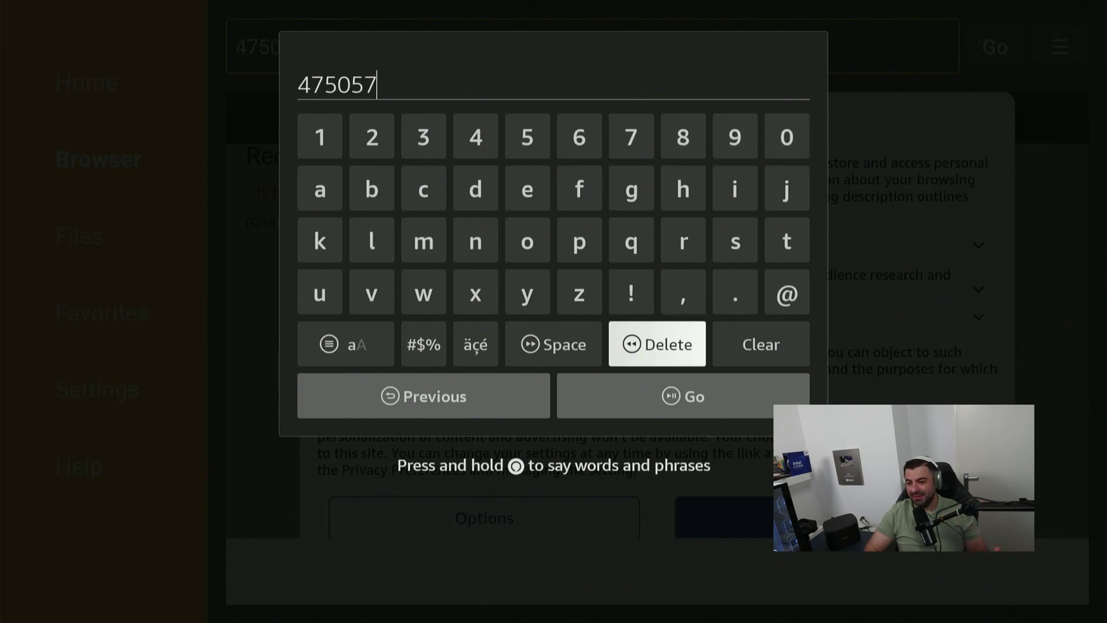
pyautogui.press('Down')
pyautogui.press('Return')
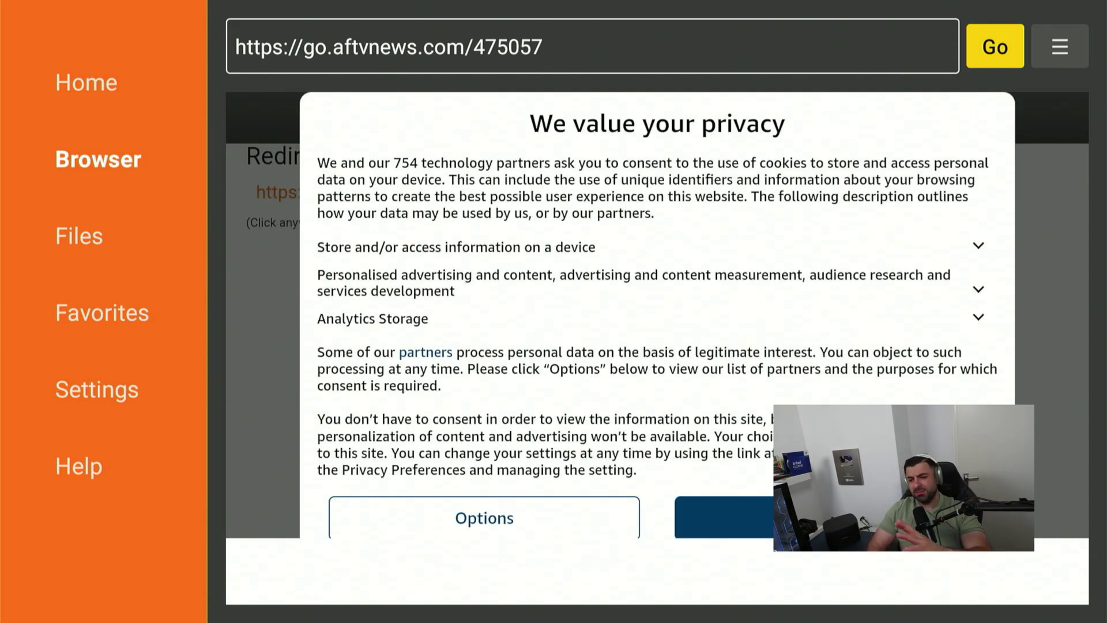
# Accept the cookie consent in the privacy notice so the redirect can continue to the download.
pyautogui.press('Down')
pyautogui.press('Down')
pyautogui.press('Down')
pyautogui.press('Down')
pyautogui.press('Down')
pyautogui.press('Down')
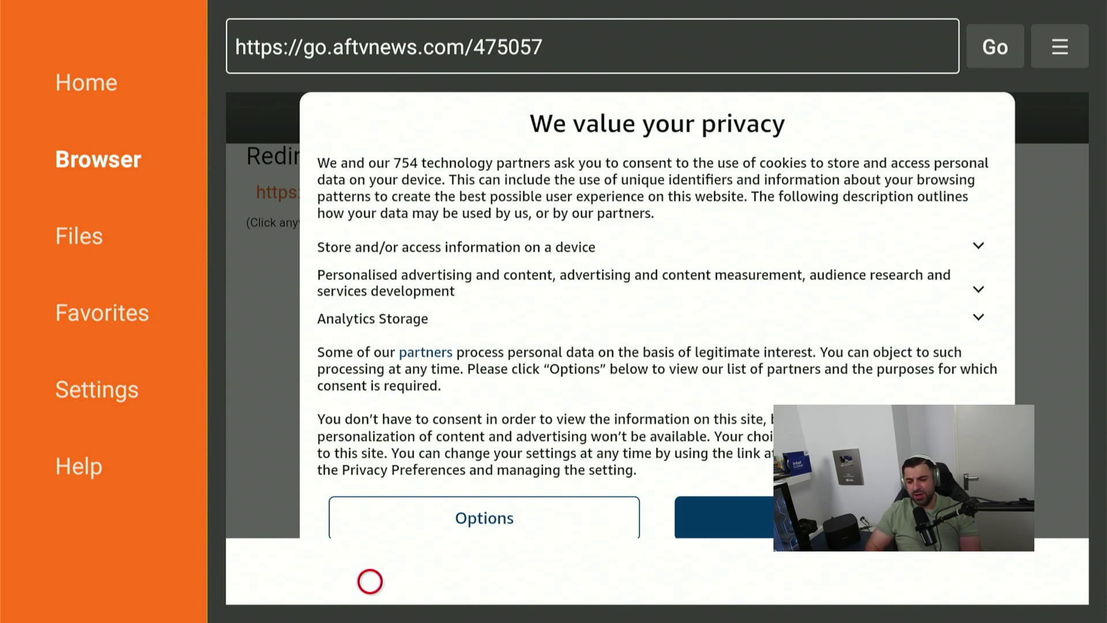
pyautogui.press('Up')
pyautogui.press('Right')
pyautogui.press('Right')
pyautogui.press('Right')
pyautogui.press('Right')
pyautogui.press('Right')
pyautogui.press('Right')
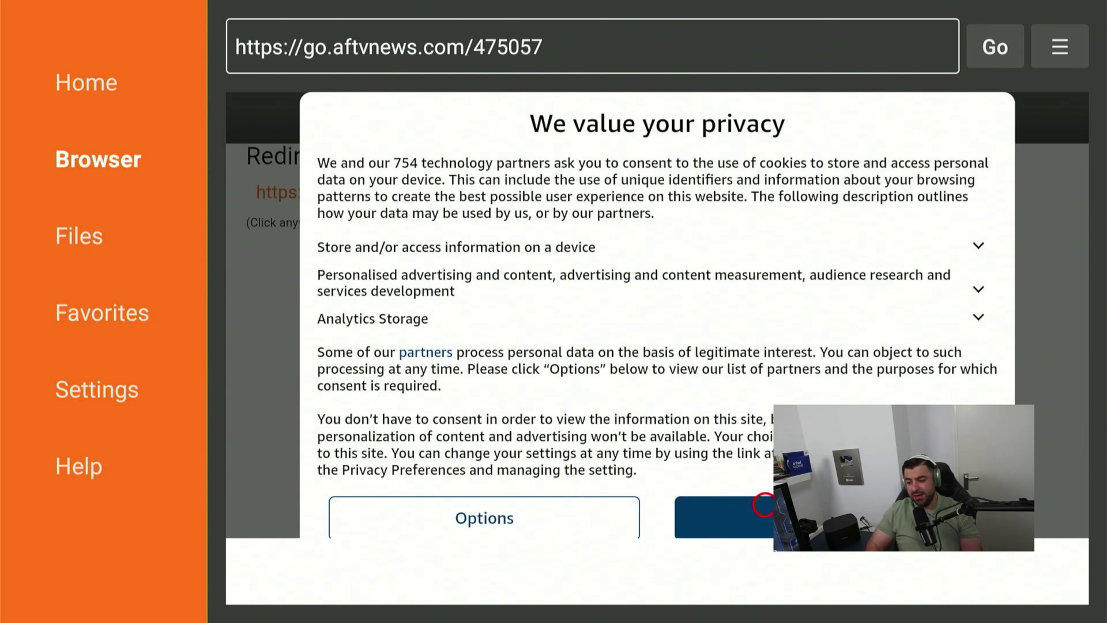
pyautogui.press('Left')
pyautogui.press('Left')
pyautogui.press('Left')
pyautogui.press('Right')
pyautogui.press('Right')
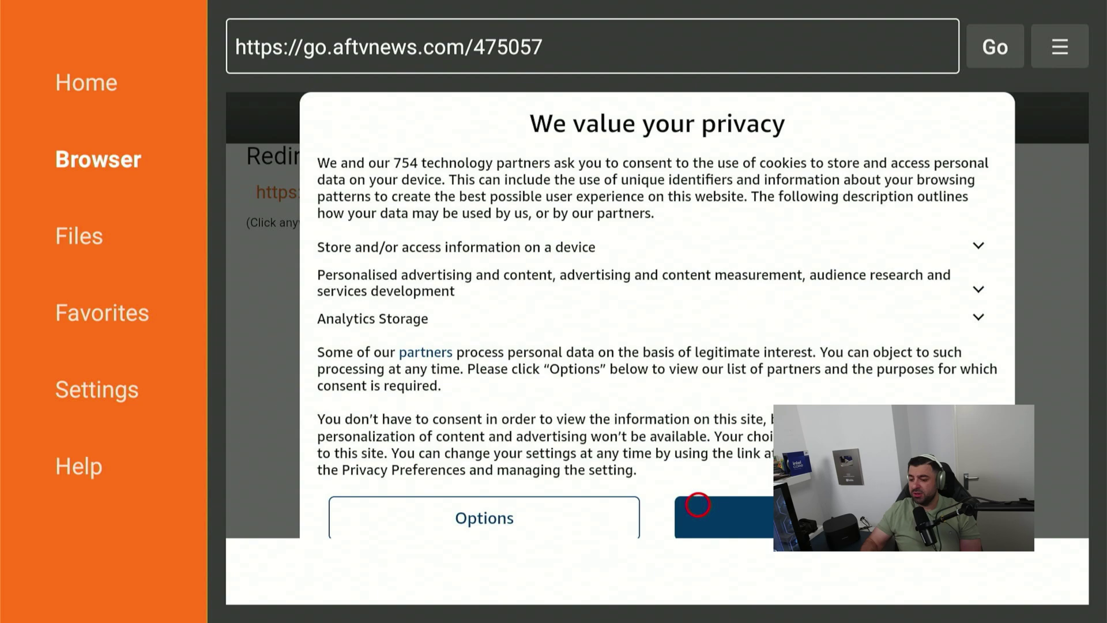
pyautogui.press('Down')
pyautogui.press('Down')
pyautogui.press('Left')
pyautogui.press('Left')
pyautogui.press('Up')
pyautogui.press('Up')
pyautogui.press('Right')
pyautogui.press('Right')
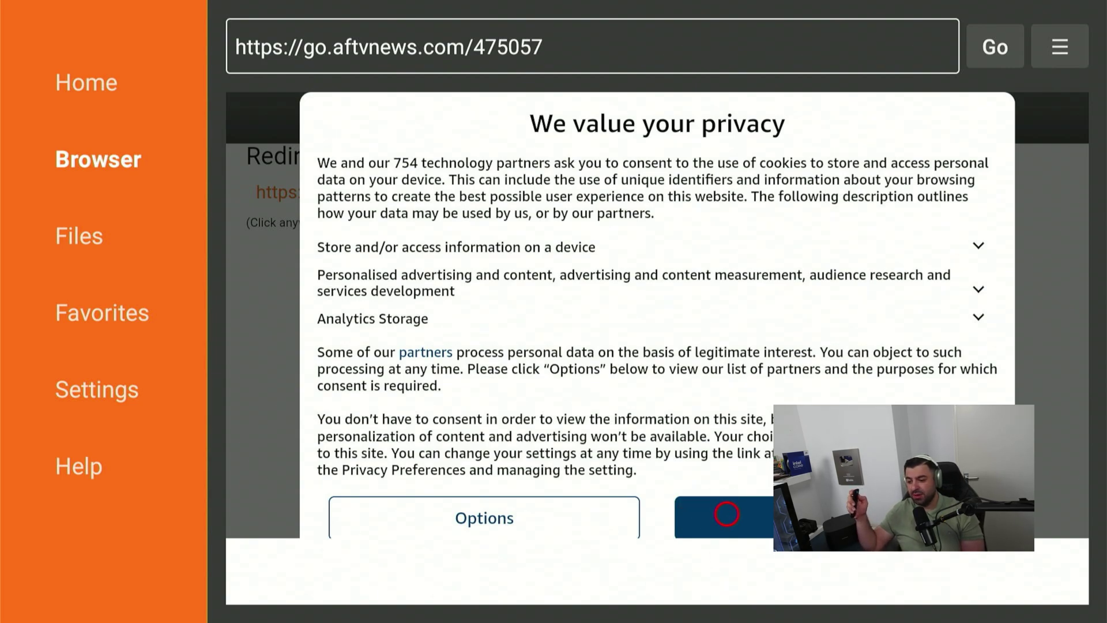
pyautogui.click(726, 513)
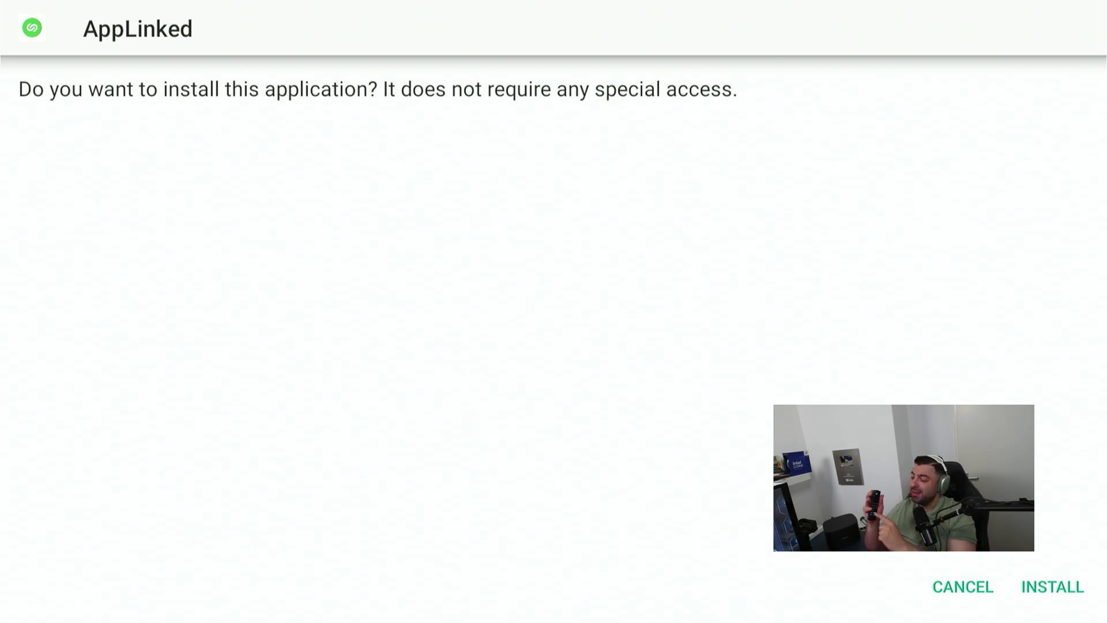
# Install the downloaded AppLinked application and close the installer.
pyautogui.press('Right')
pyautogui.press('Right')
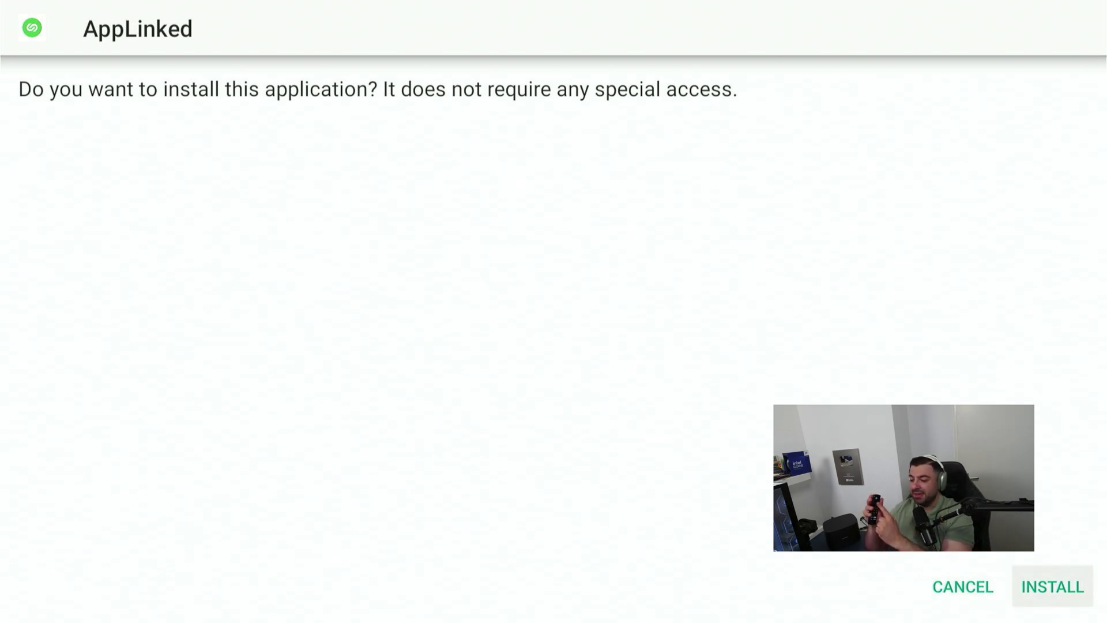
pyautogui.press('Return')
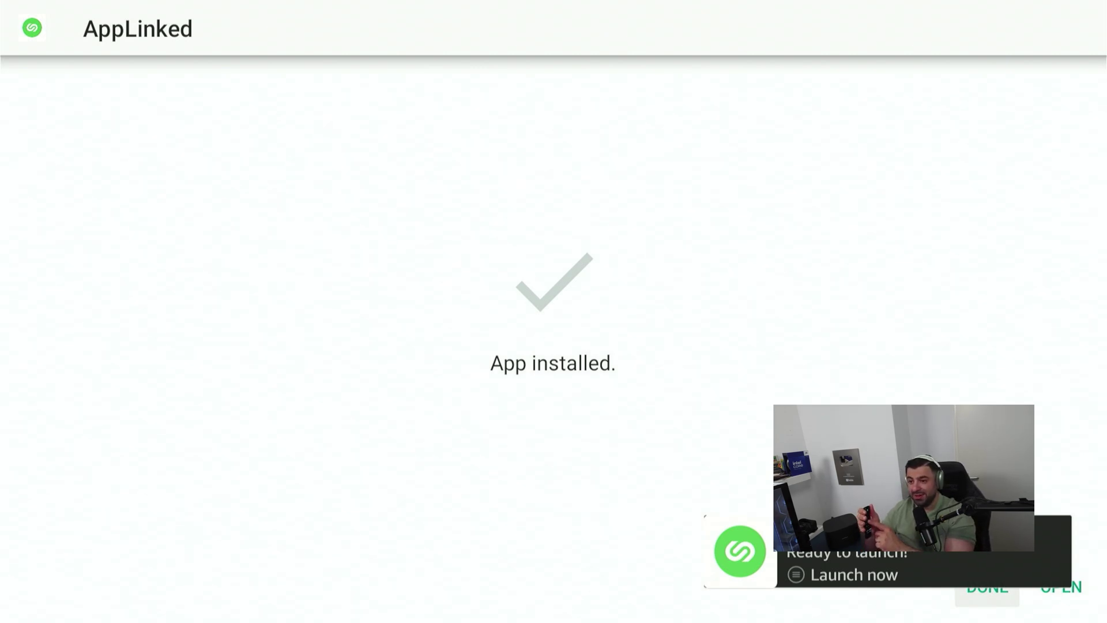
pyautogui.press('Return')
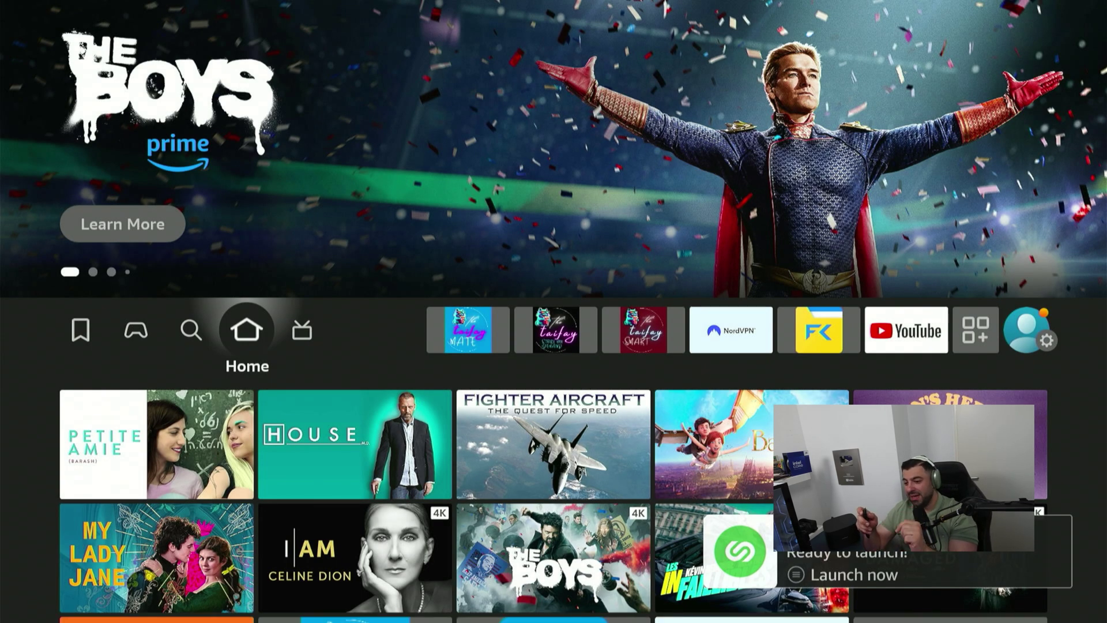
# Go to the Fire TV settings from the home screen and open My Fire TV.
pyautogui.press('Right')
pyautogui.press('Right')
pyautogui.press('Right')
pyautogui.press('Right')
pyautogui.press('Right')
pyautogui.press('Right')
pyautogui.press('Right')
pyautogui.press('Right')
pyautogui.press('Right')
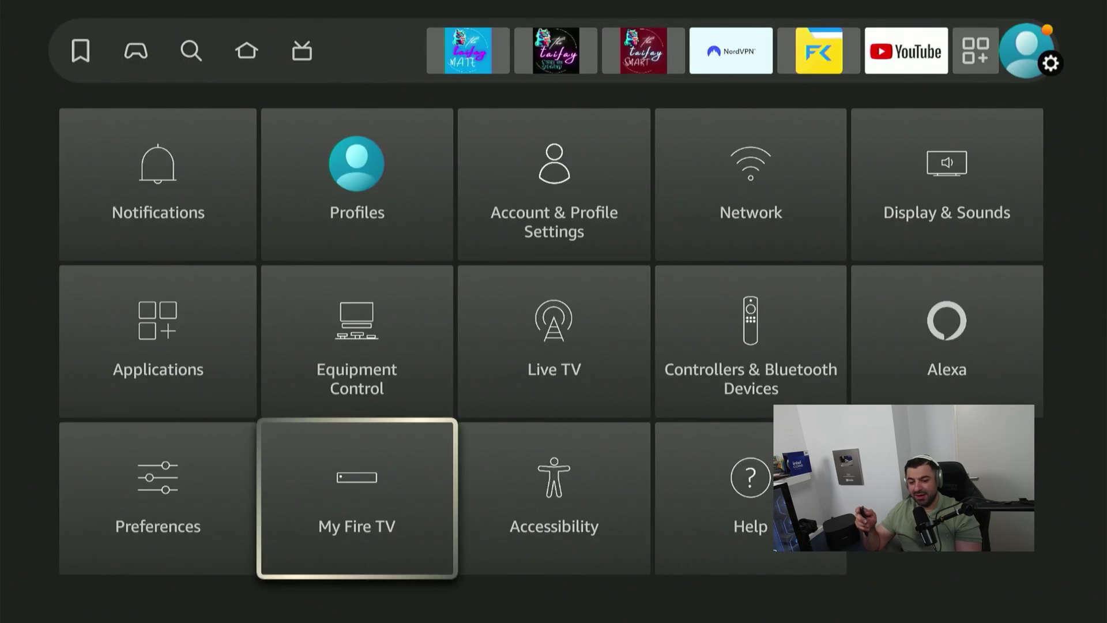
pyautogui.press('Return')
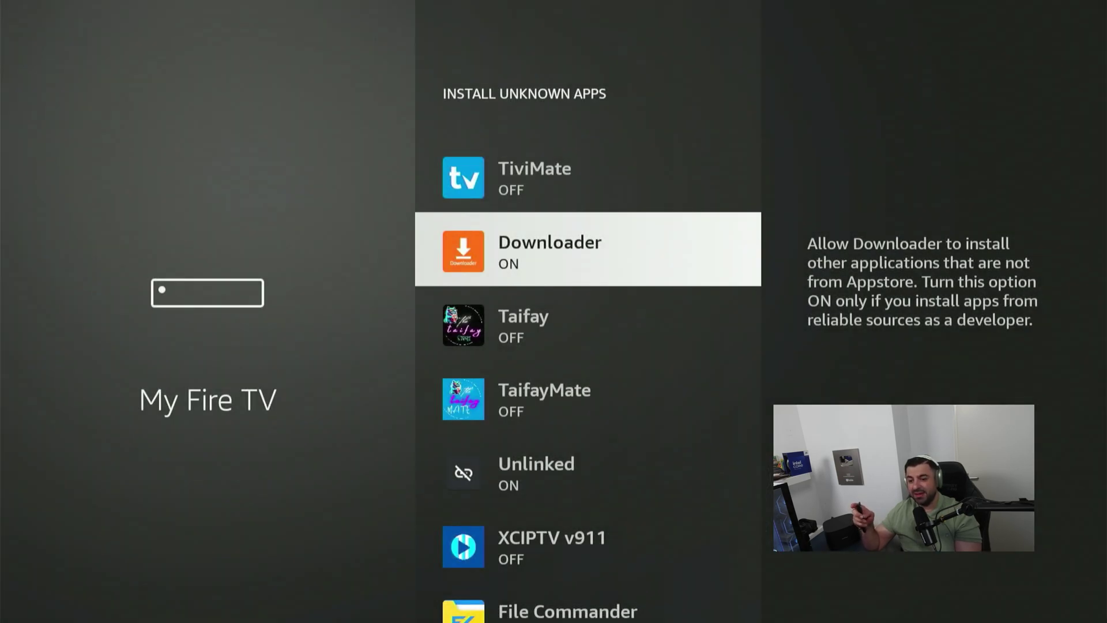
# Back out to the My Fire TV list and reopen Install unknown apps through Developer options to refresh its app list.
pyautogui.press('Escape')
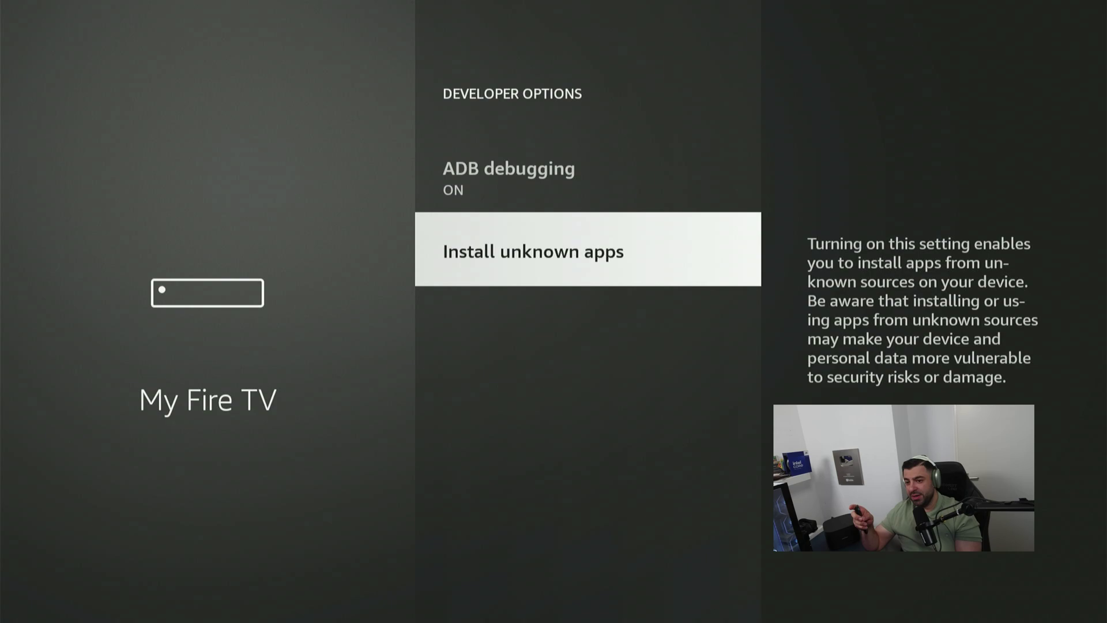
pyautogui.press('Escape')
pyautogui.press('Return')
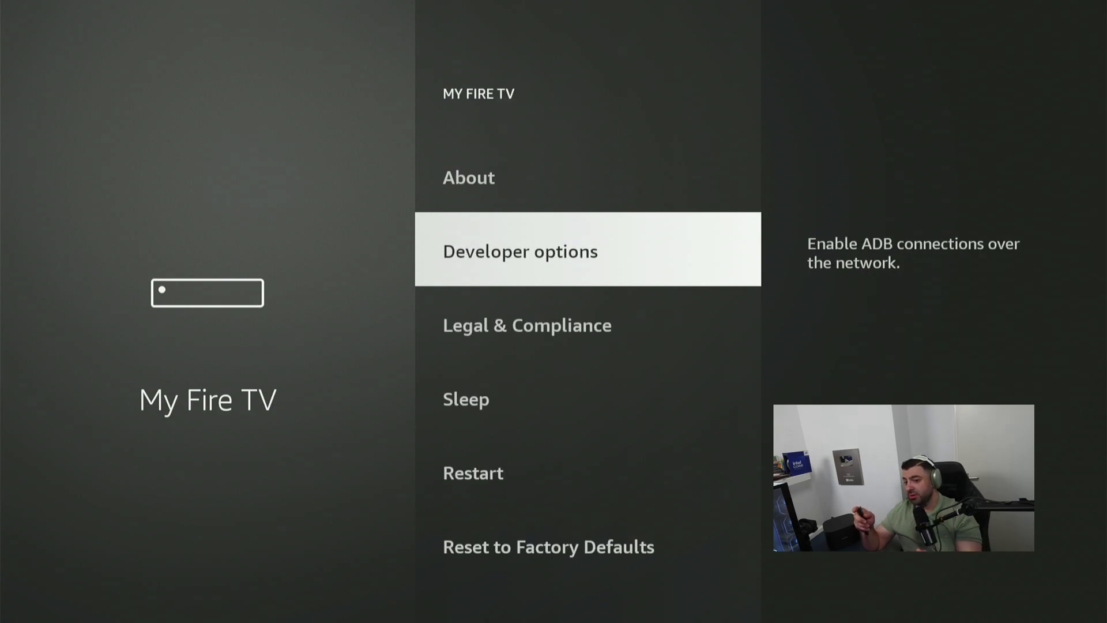
pyautogui.press('Down')
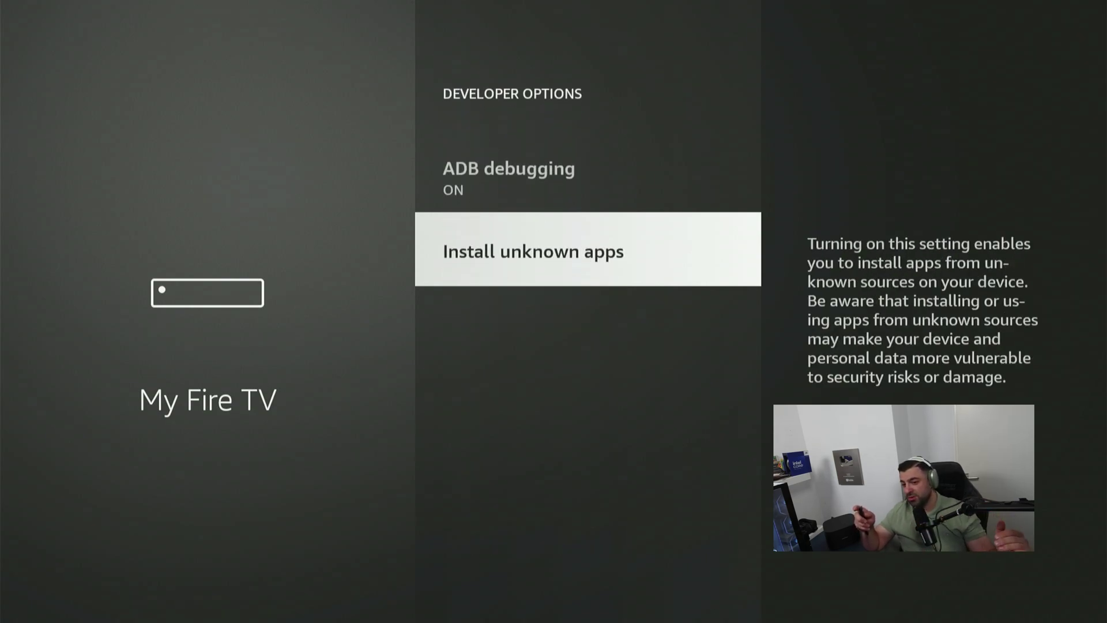
pyautogui.press('Return')
# Turn on the permission to install unknown apps for AppLinked.
pyautogui.press('Down')
pyautogui.press('Down')
pyautogui.press('Down')
pyautogui.press('Down')
pyautogui.press('Down')
pyautogui.press('Down')
pyautogui.press('Down')
pyautogui.press('Down')
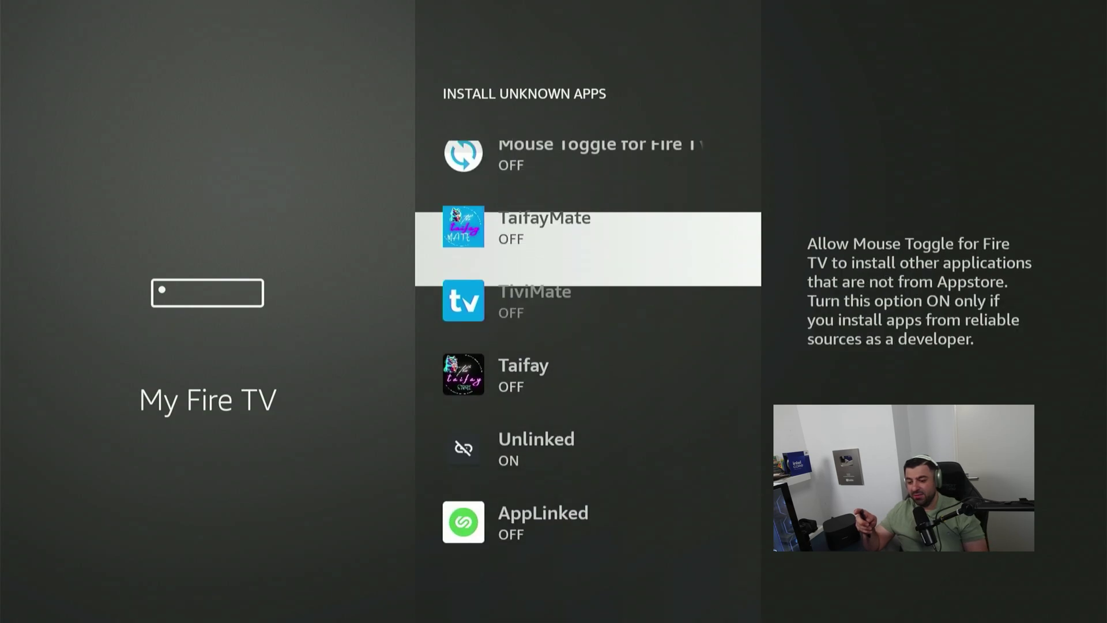
pyautogui.press('Down')
pyautogui.press('Return')
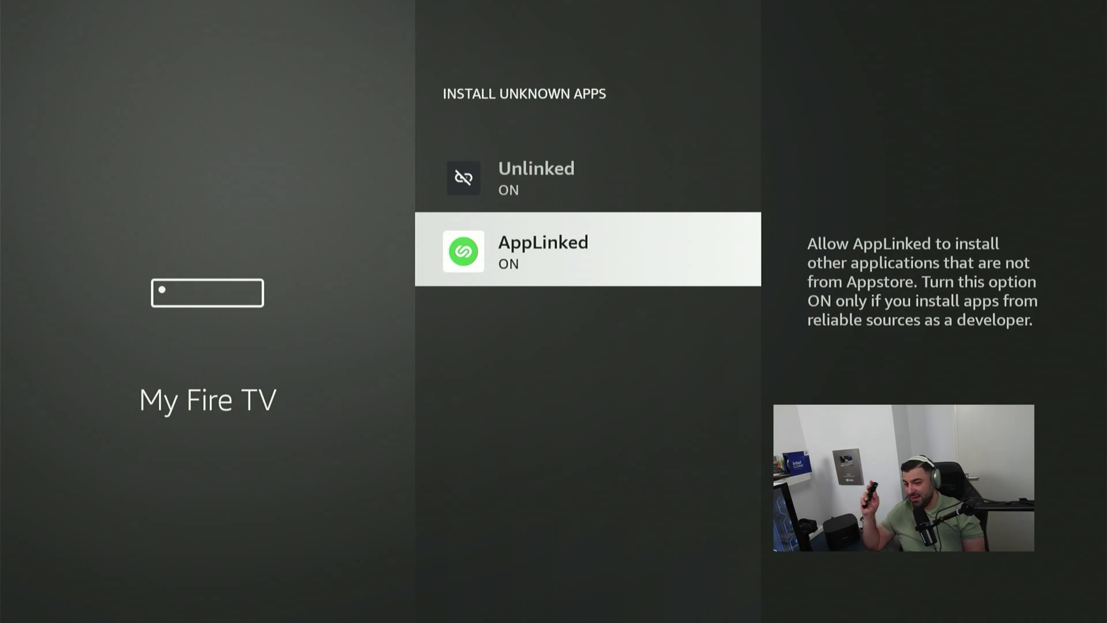
# Return to the home screen and open Your Apps & Channels.
pyautogui.press('Home')
pyautogui.press('Right')
pyautogui.press('Right')
pyautogui.press('Right')
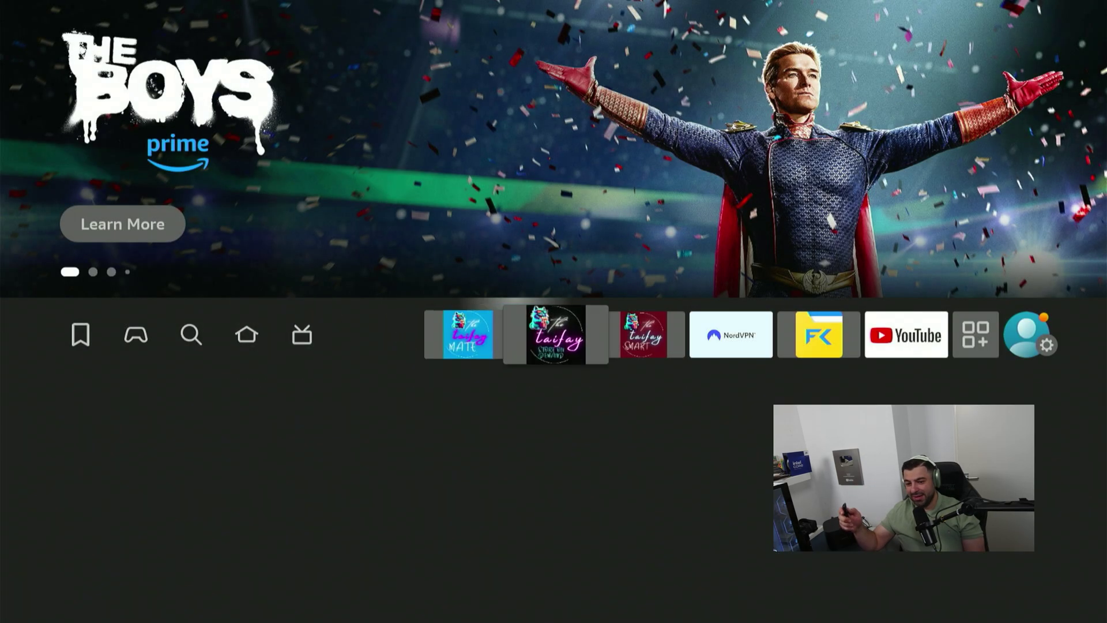
pyautogui.press('Right')
pyautogui.press('Right')
pyautogui.press('Right')
pyautogui.press('Right')
pyautogui.press('Right')
pyautogui.press('Return')
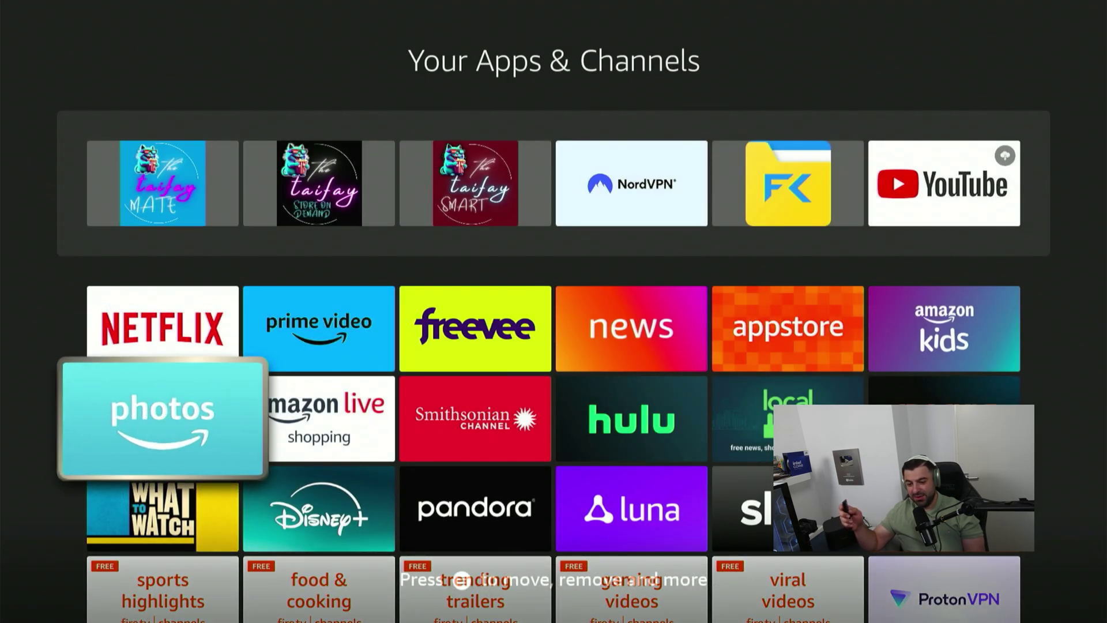
# Launch AppLinked from the end of the app list.
pyautogui.press('Down')
pyautogui.press('Down')
pyautogui.press('Down')
pyautogui.press('Right')
pyautogui.press('Right')
pyautogui.press('Right')
pyautogui.press('Left')
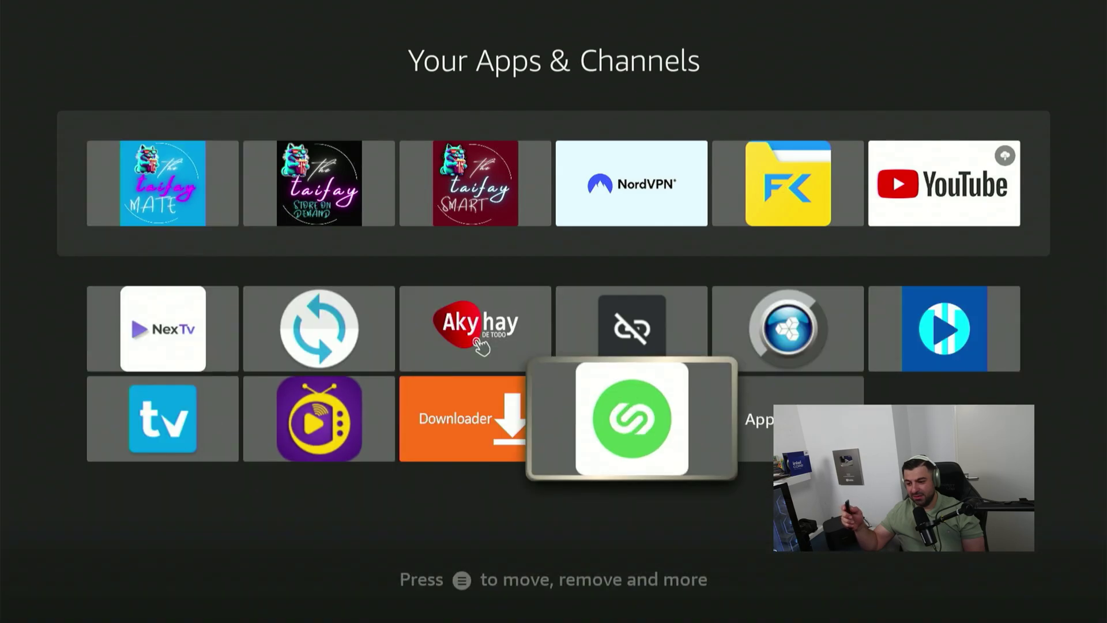
pyautogui.press('Return')
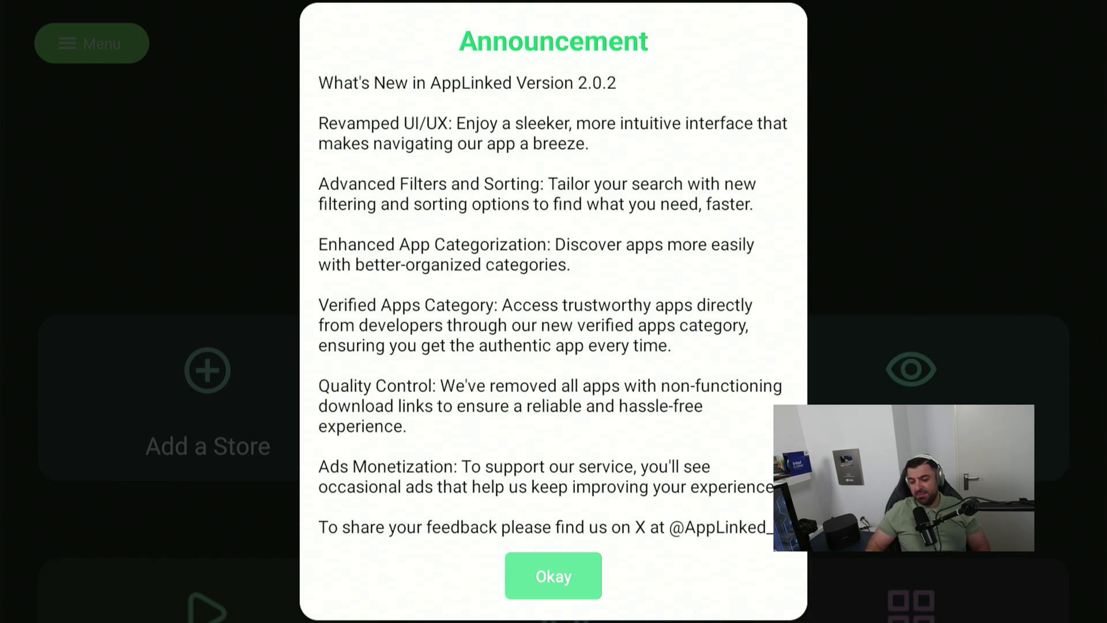
# Dismiss the What's New announcement and highlight the option to add a store.
pyautogui.press('Return')
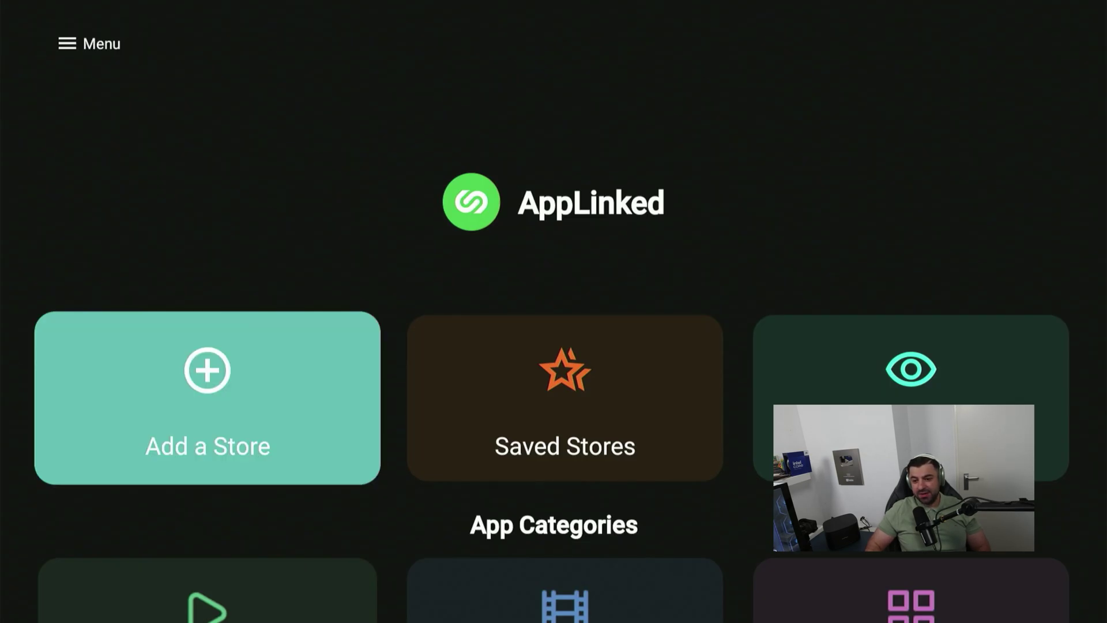
pyautogui.click(91, 43)
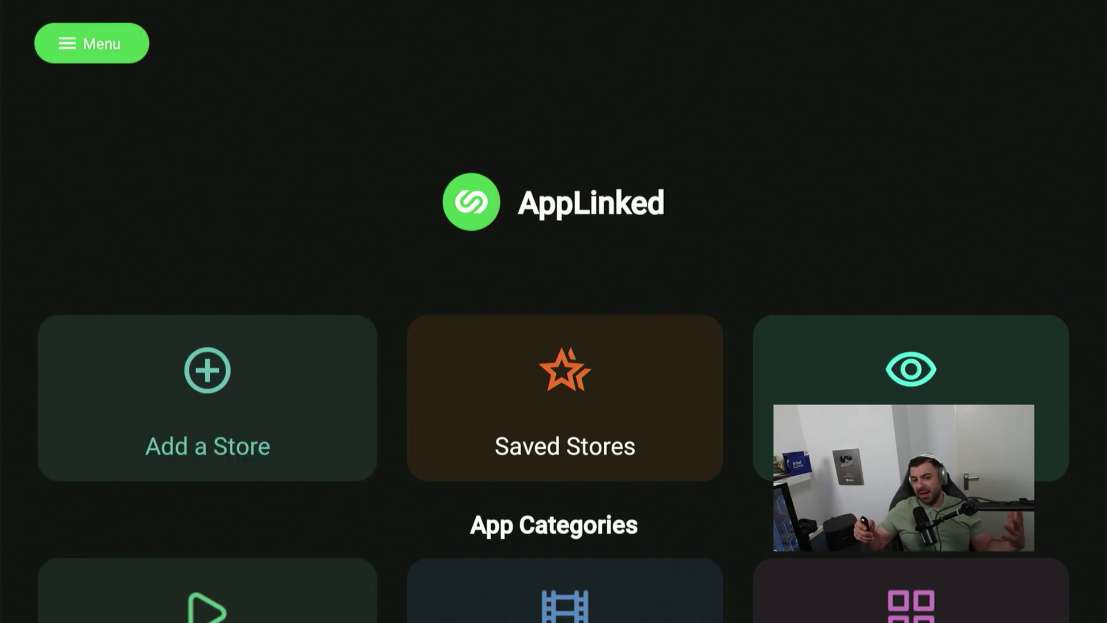
pyautogui.click(207, 398)
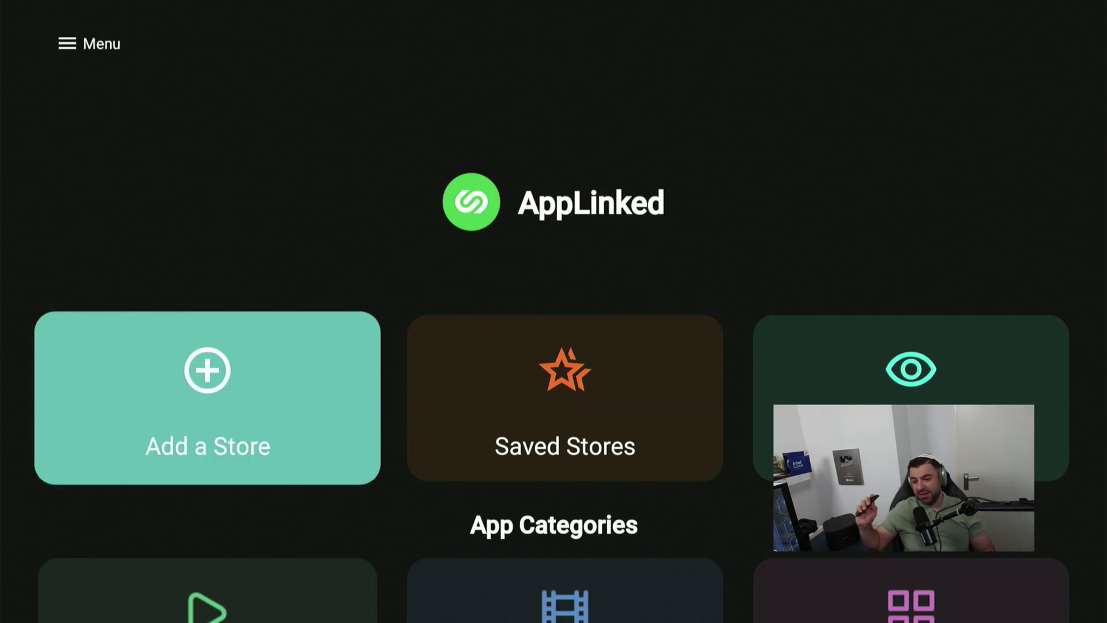
pyautogui.press('Return')
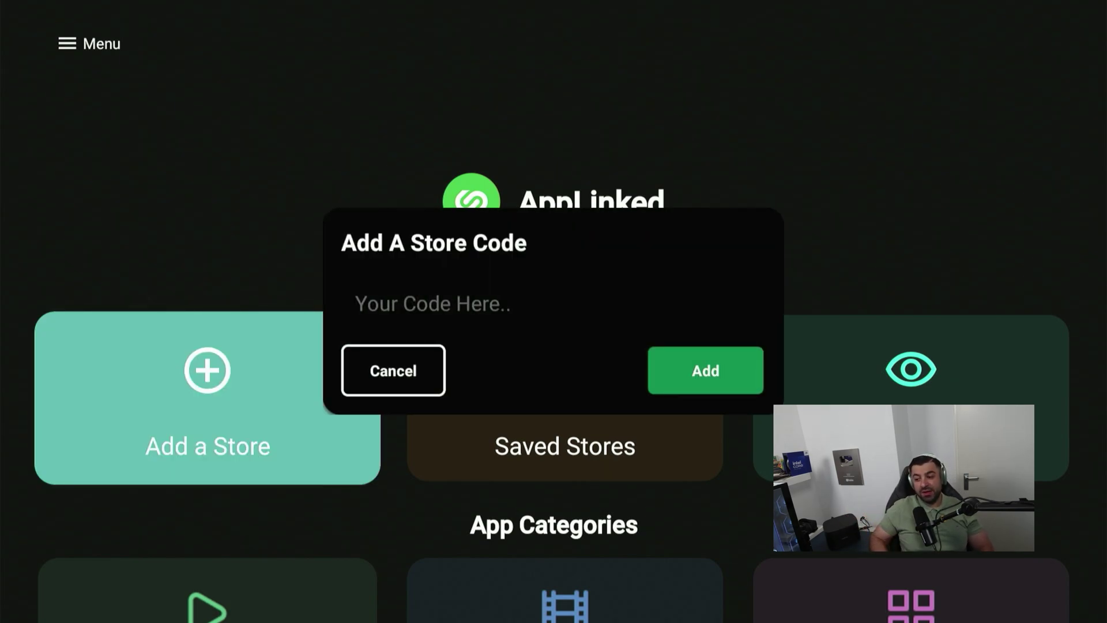
pyautogui.press('Up')
pyautogui.press('Return')
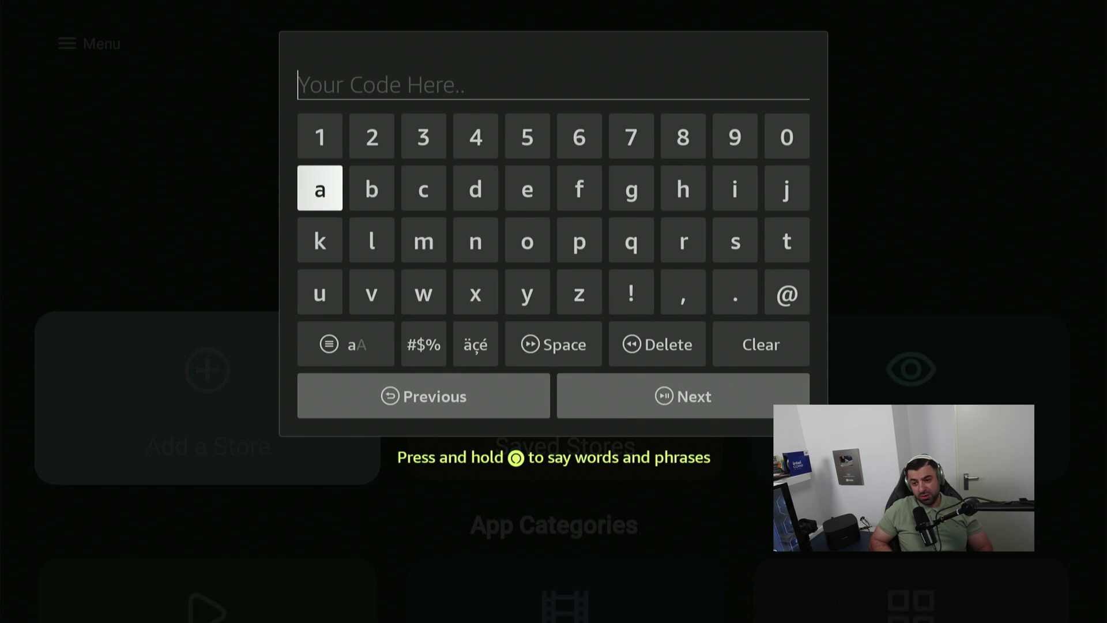
pyautogui.press('Down')
pyautogui.press('Up')
pyautogui.press('Return')
pyautogui.press('Right')
pyautogui.press('Right')
pyautogui.press('Right')
pyautogui.press('Right')
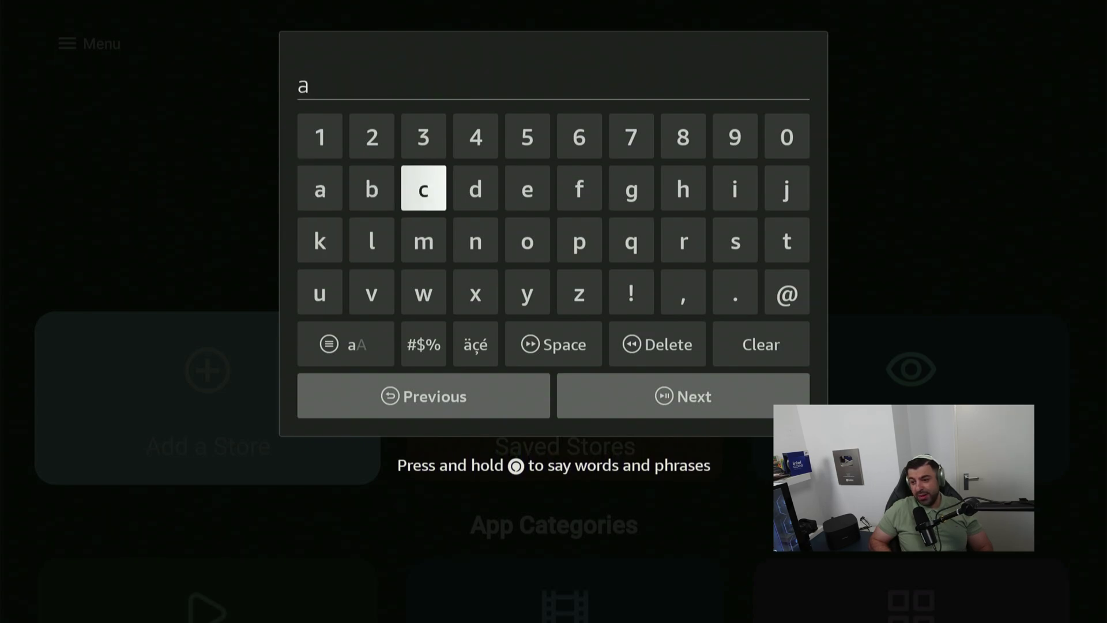
pyautogui.press('Down')
pyautogui.press('Left')
pyautogui.press('Return')
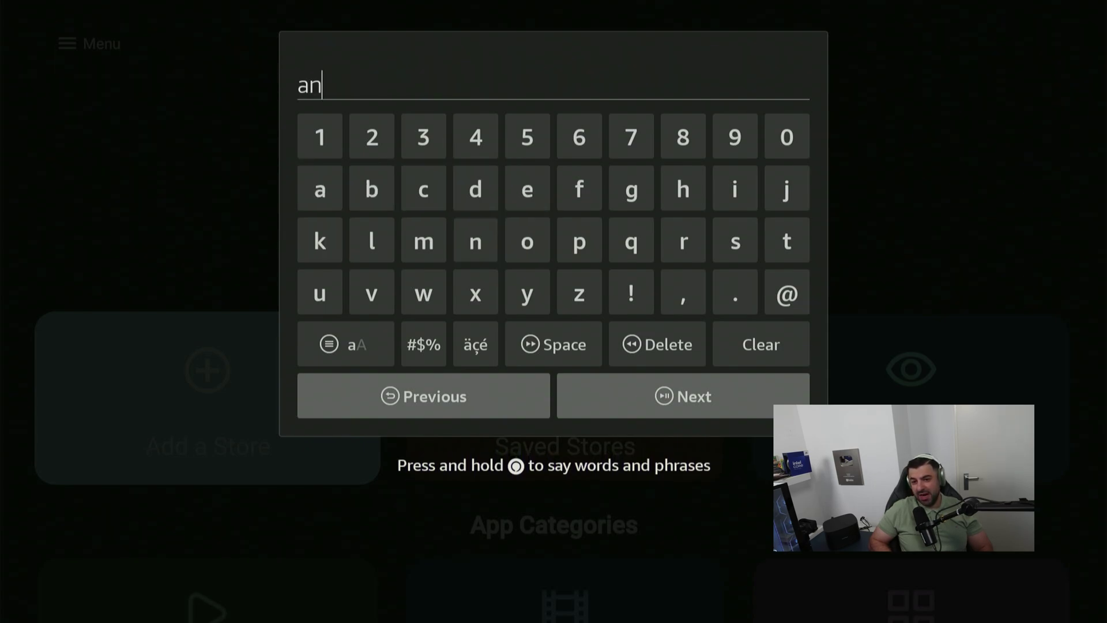
pyautogui.press('Up')
pyautogui.press('Return')
pyautogui.press('Down')
pyautogui.press('Left')
pyautogui.press('Left')
pyautogui.press('Right')
pyautogui.press('Right')
pyautogui.press('Right')
pyautogui.press('Right')
pyautogui.press('Right')
pyautogui.press('Right')
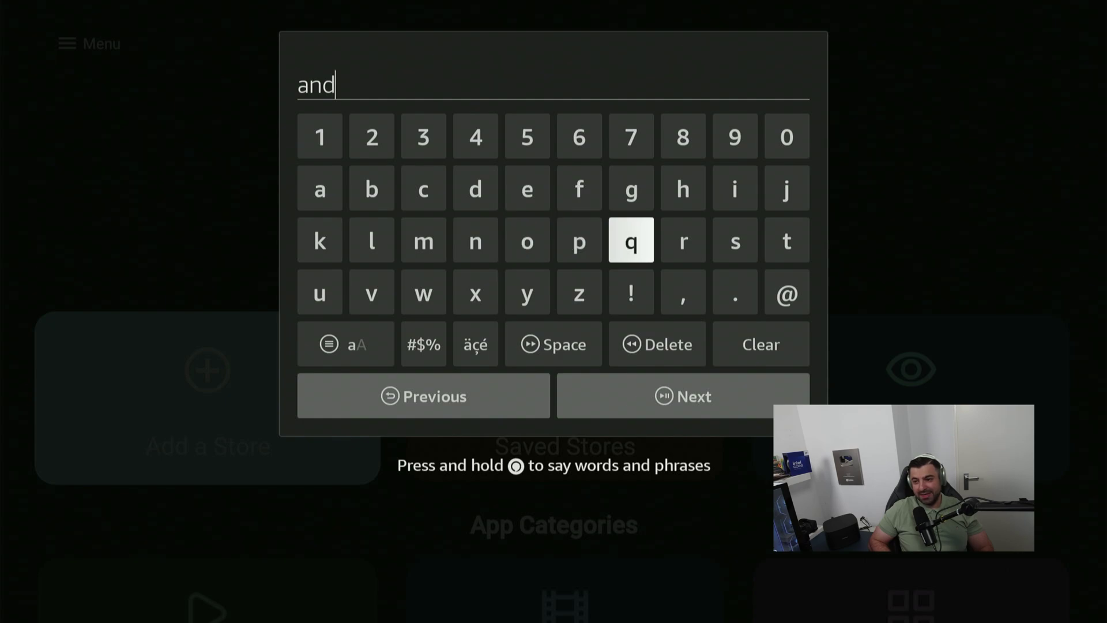
pyautogui.write('roit')
pyautogui.press('Right')
pyautogui.write('we')
pyautogui.press('Up')
pyautogui.press('Left')
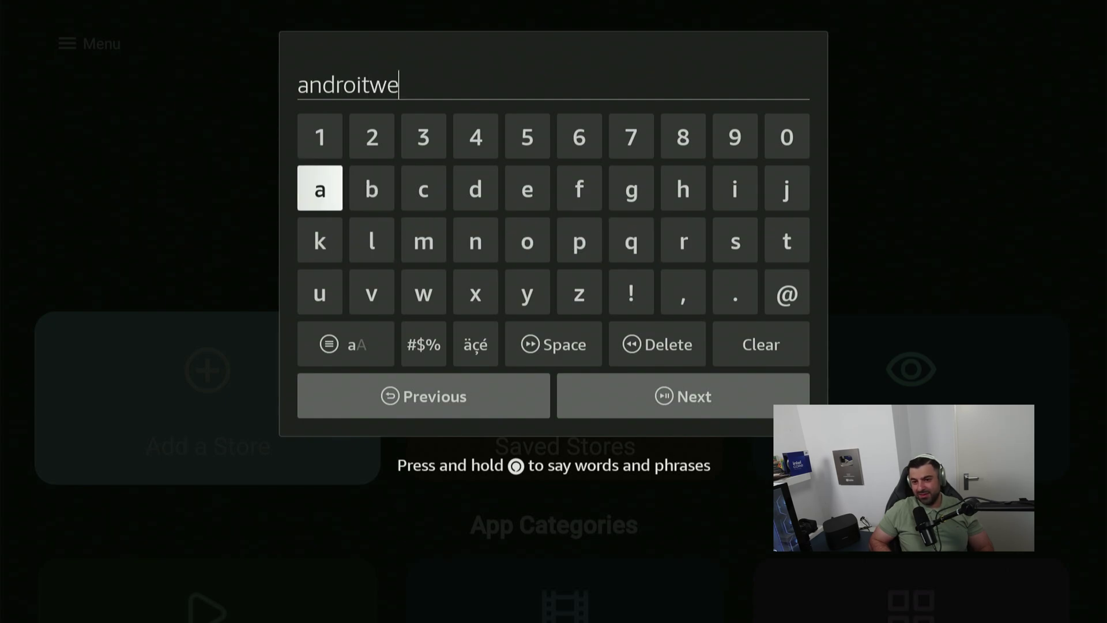
pyautogui.press('Down')
pyautogui.press('Up')
pyautogui.press('Return')
pyautogui.press('Down')
pyautogui.press('Return')
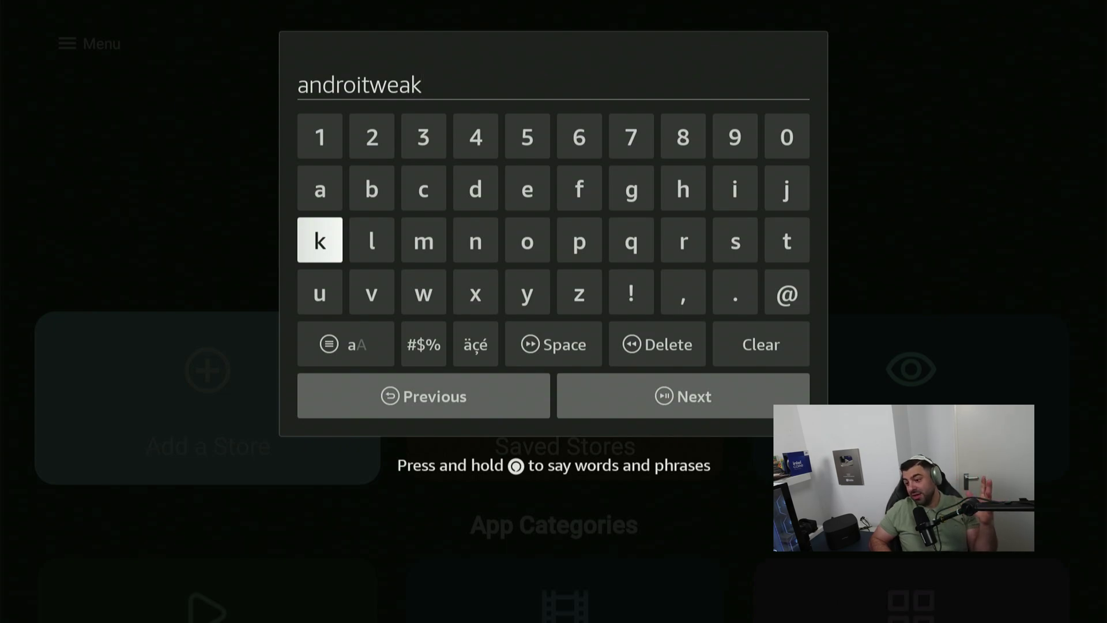
pyautogui.write('s')
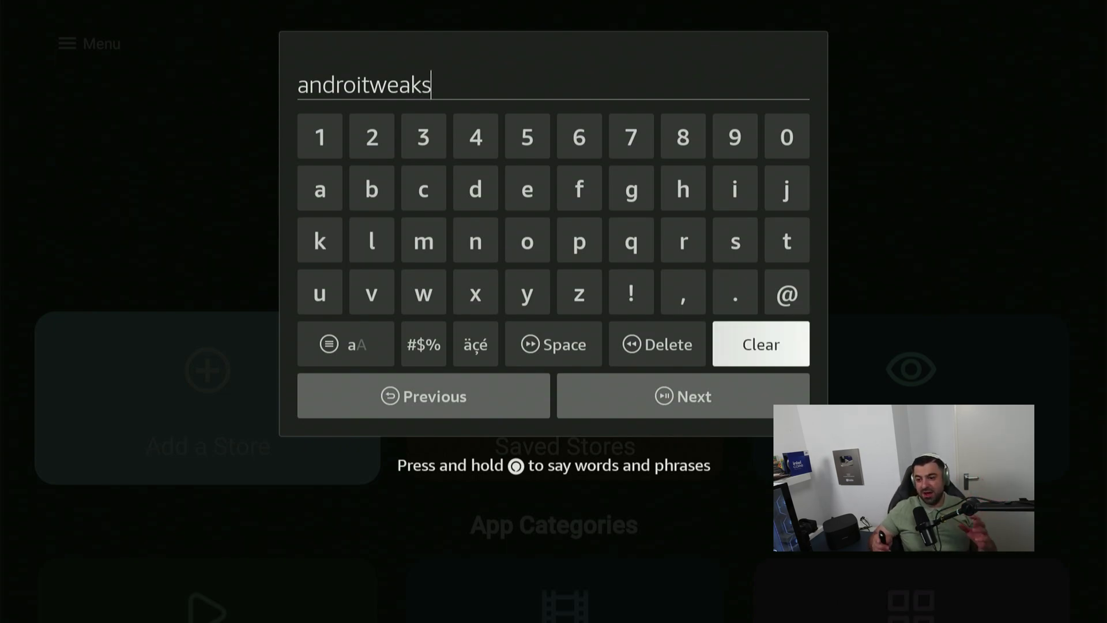
pyautogui.press('Down')
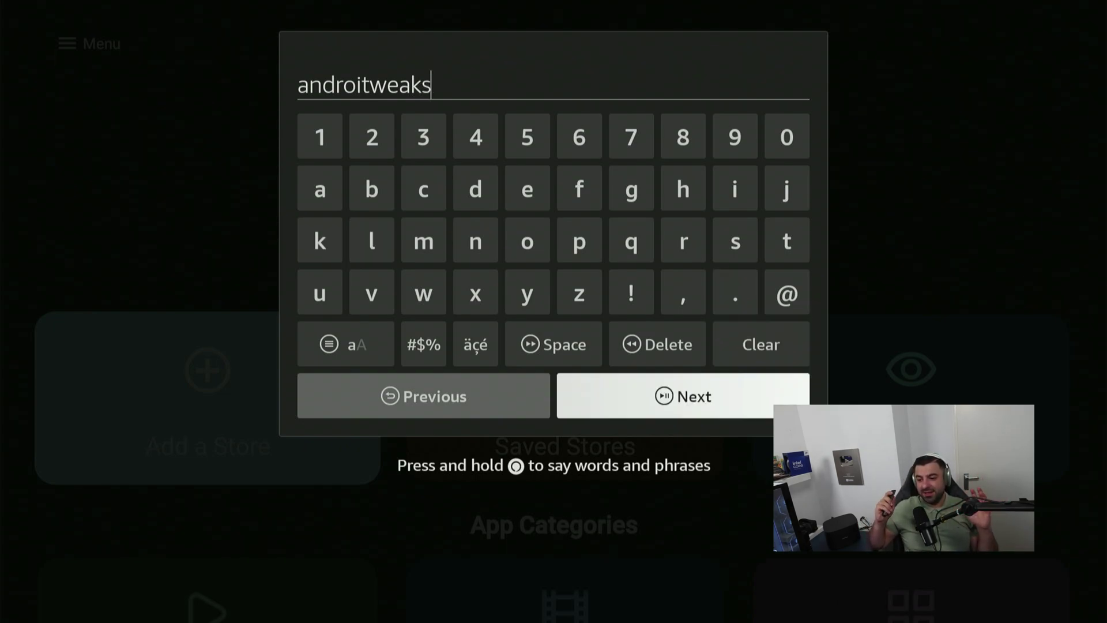
pyautogui.press('Return')
pyautogui.press('Return')
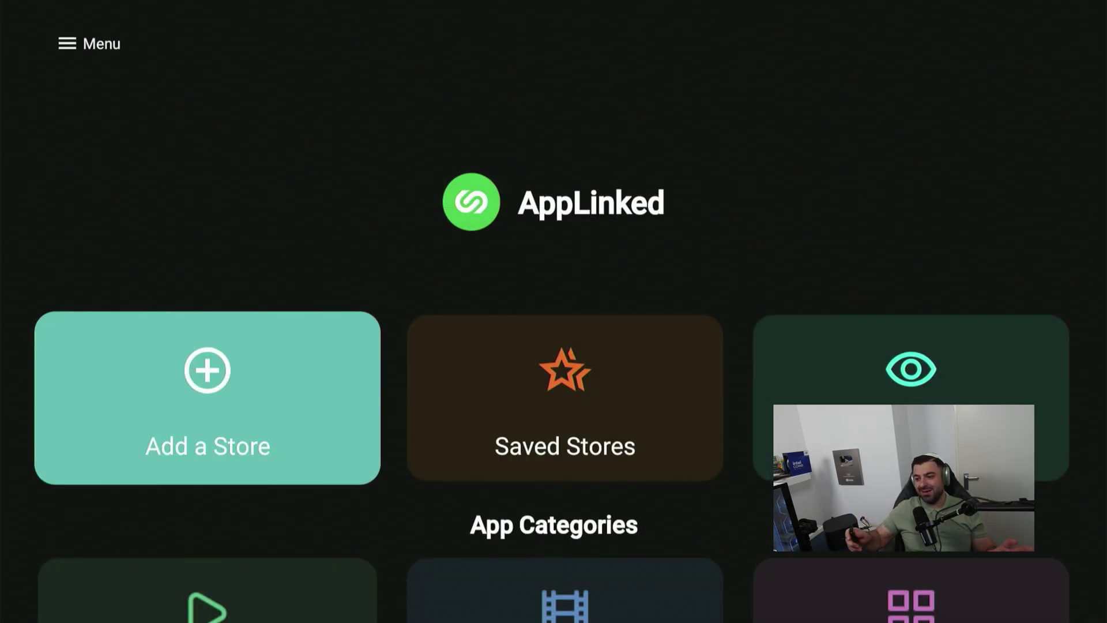
# Add a store to AppLinked using the store code androitweaks.
pyautogui.press('Return')
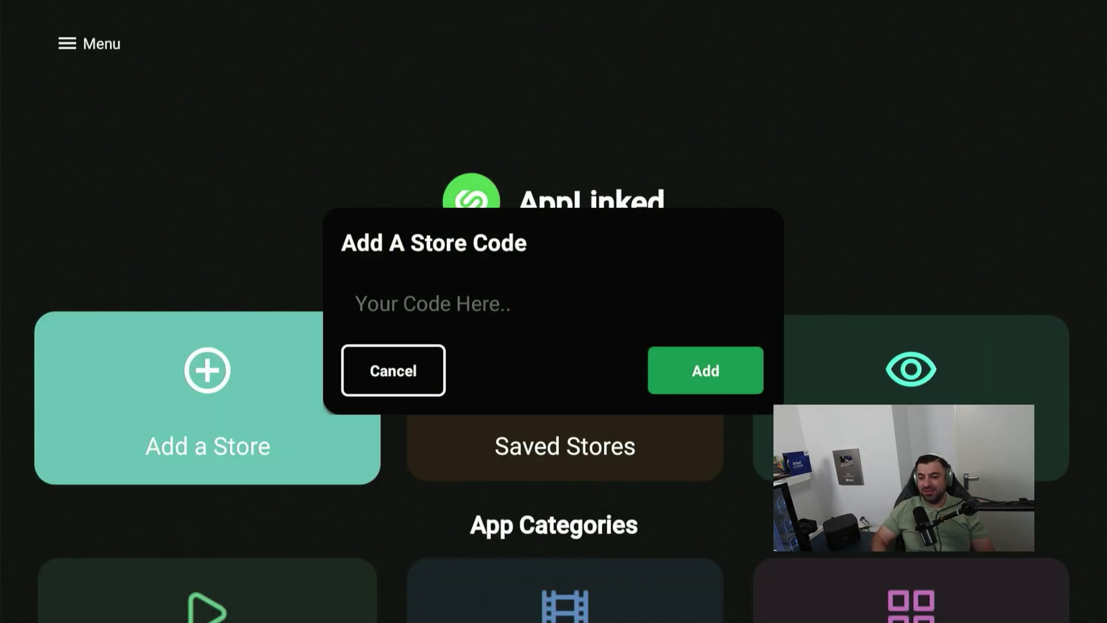
pyautogui.press('Up')
pyautogui.press('Return')
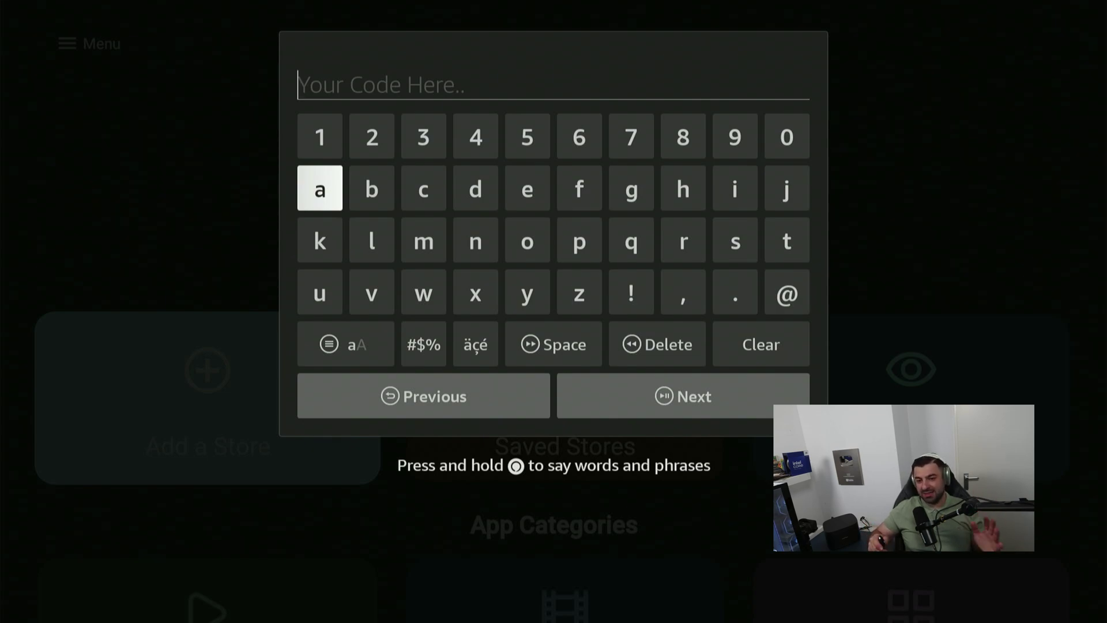
pyautogui.press('Right')
pyautogui.press('Left')
pyautogui.press('Return')
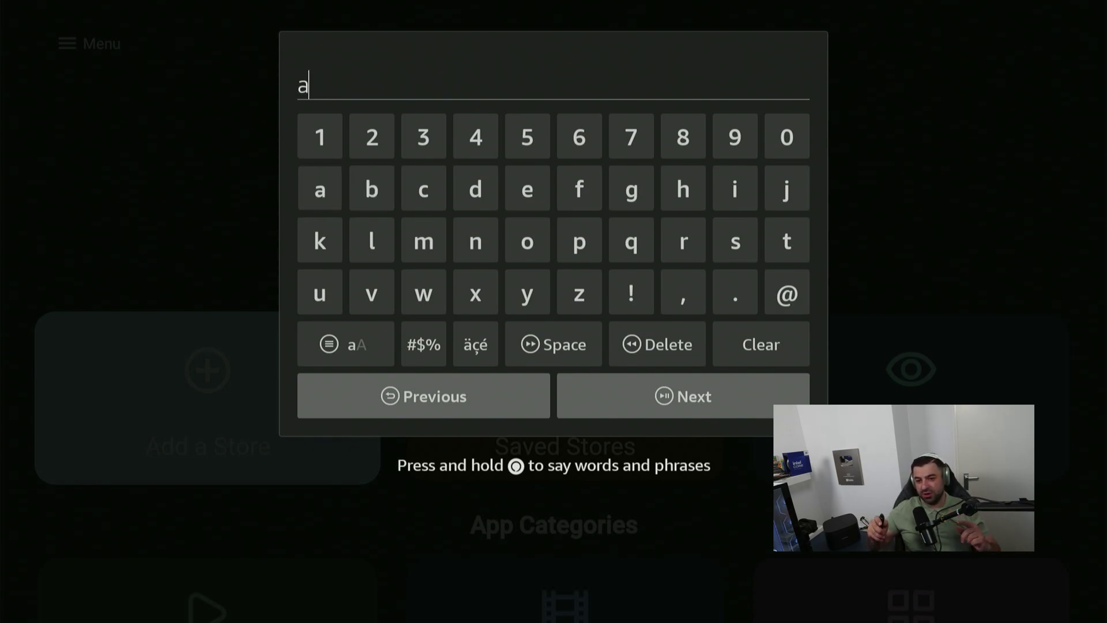
pyautogui.press('Right')
pyautogui.press('Right')
pyautogui.press('Right')
pyautogui.press('Down')
pyautogui.press('Return')
pyautogui.press('Up')
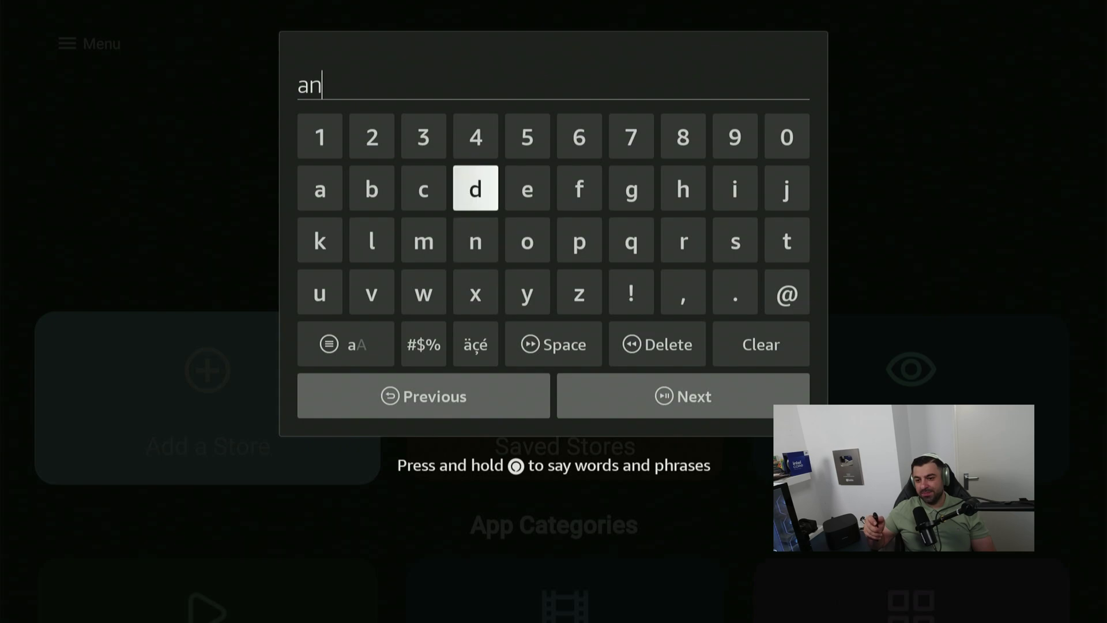
pyautogui.press('Return')
pyautogui.press('Right')
pyautogui.write('roitw')
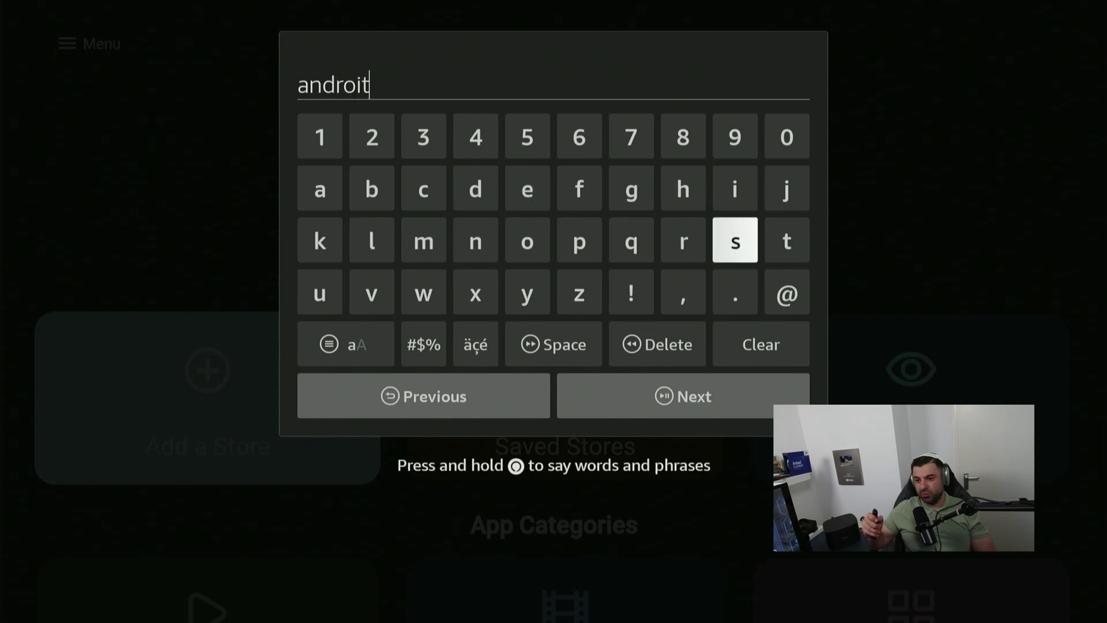
pyautogui.press('Return')
pyautogui.press('Left')
pyautogui.press('Left')
pyautogui.press('Left')
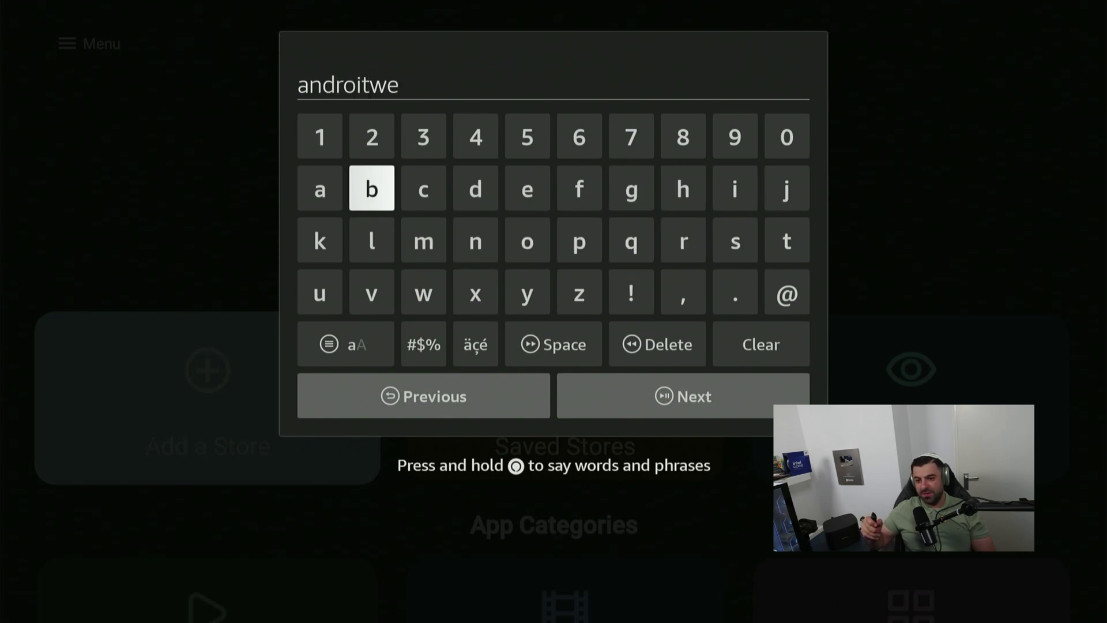
pyautogui.press('Left')
pyautogui.press('Return')
pyautogui.press('Down')
pyautogui.press('Right')
pyautogui.press('Right')
pyautogui.press('Left')
pyautogui.press('Left')
pyautogui.press('Return')
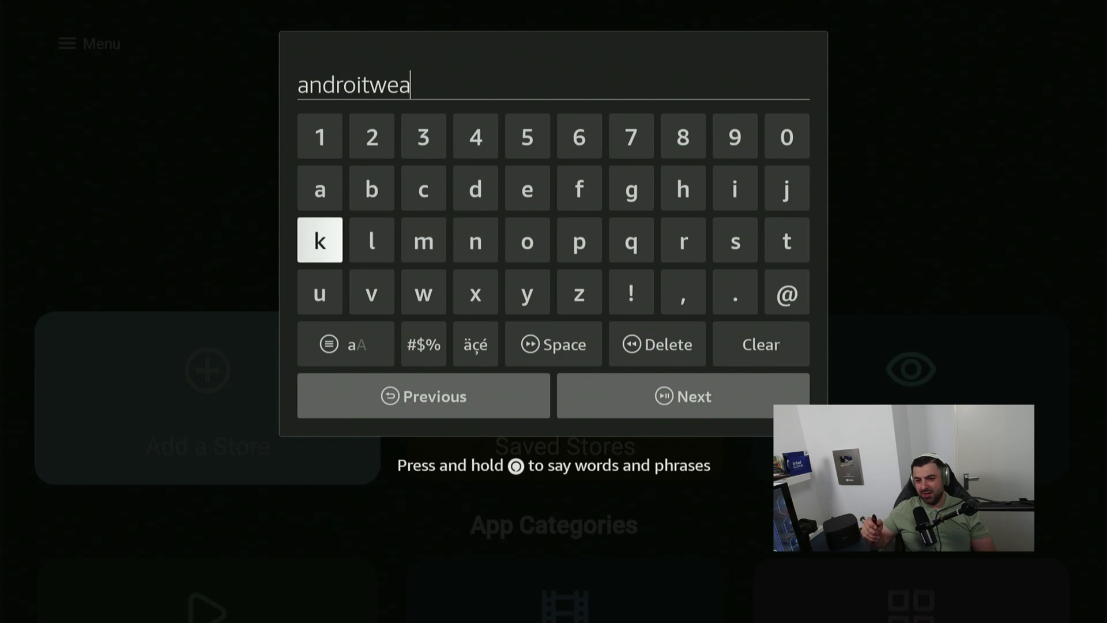
pyautogui.press('Right')
pyautogui.press('Right')
pyautogui.press('Right')
pyautogui.press('Right')
pyautogui.press('Right')
pyautogui.press('Right')
pyautogui.press('Right')
pyautogui.press('Right')
pyautogui.press('Return')
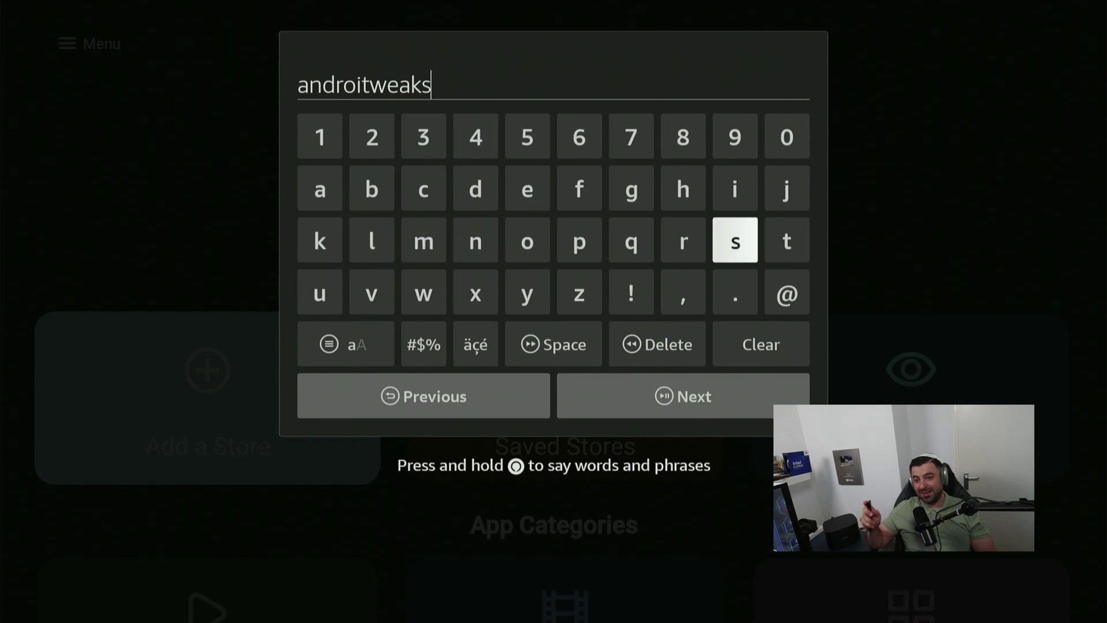
pyautogui.press('Down')
pyautogui.press('Down')
pyautogui.press('Down')
pyautogui.press('Return')
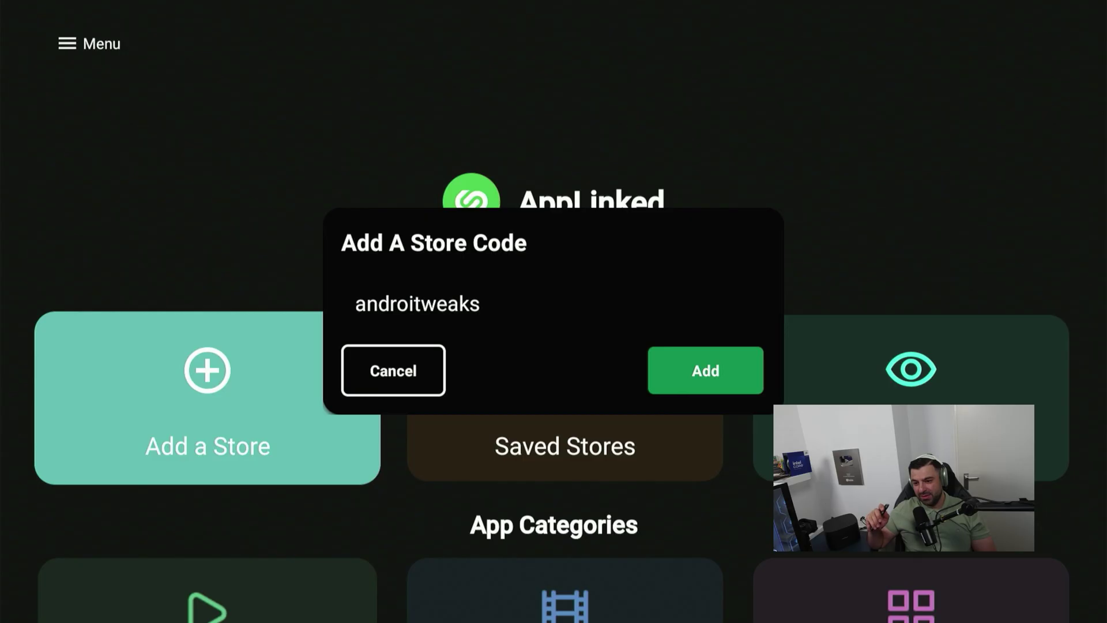
pyautogui.press('Right')
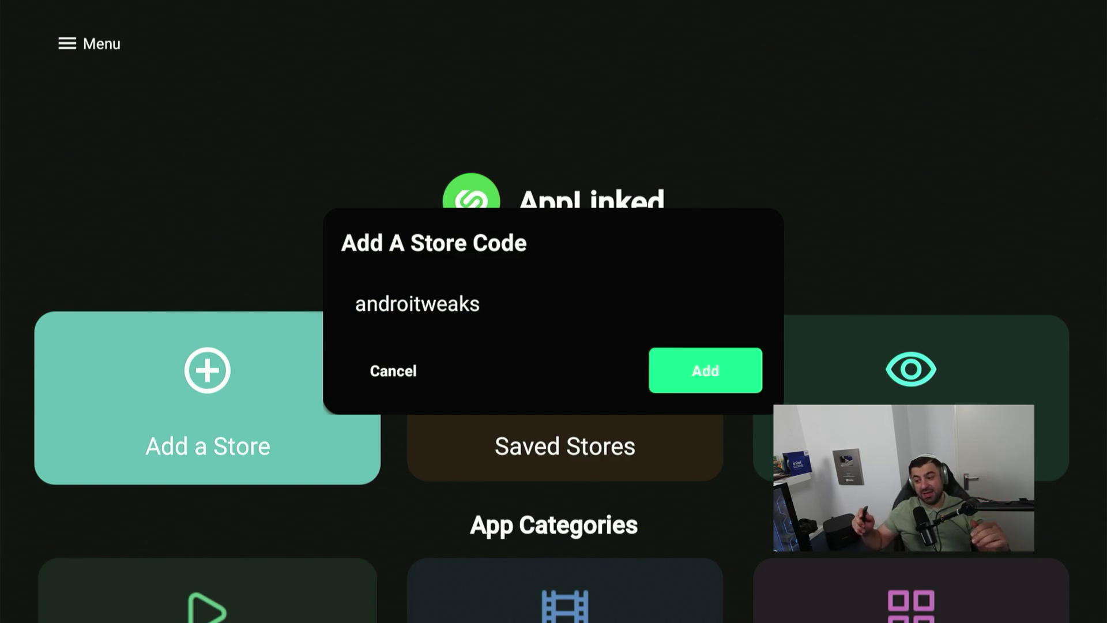
pyautogui.press('Return')
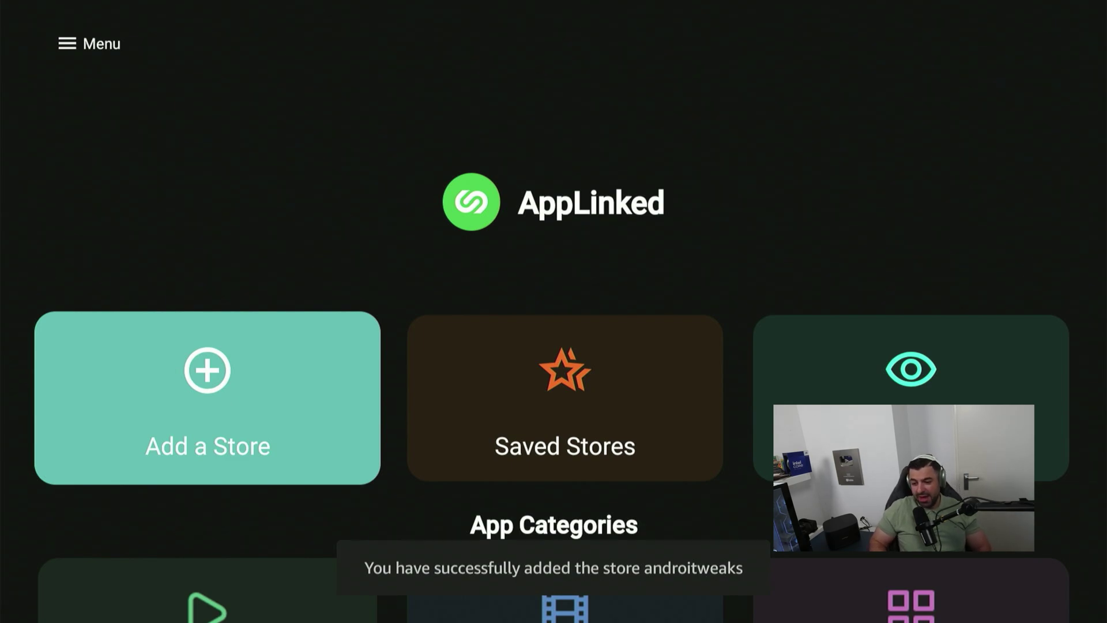
# Open the saved stores and choose the androitweaks store.
pyautogui.press('Right')
pyautogui.press('Return')
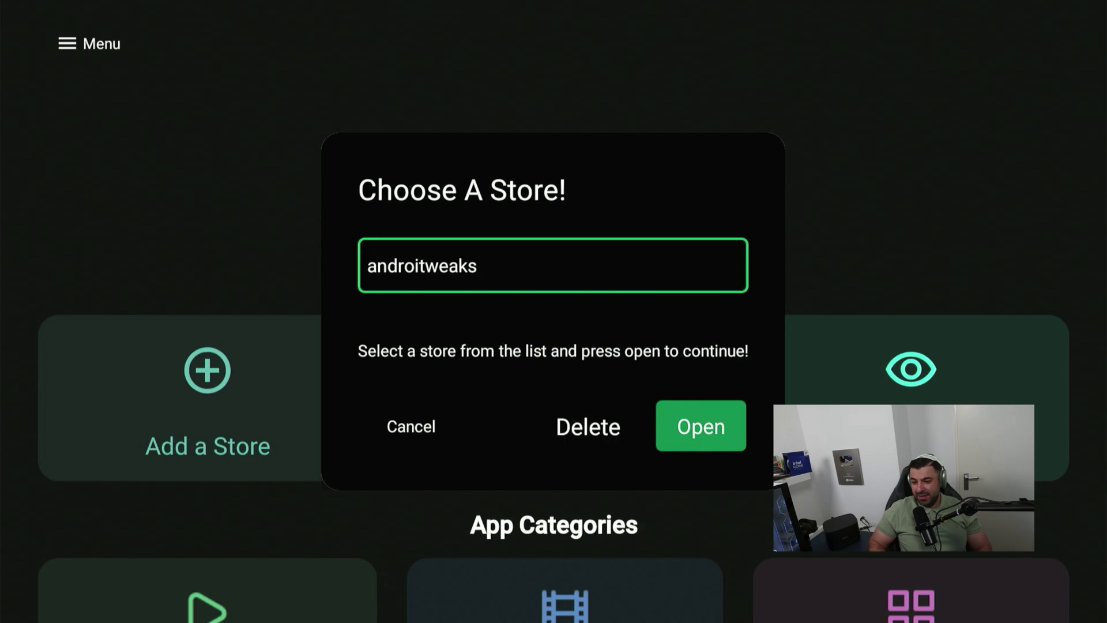
pyautogui.press('Return')
pyautogui.press('Return')
# Look over the app categories and the saved and public store options on the AppLinked main screen.
pyautogui.press('Down')
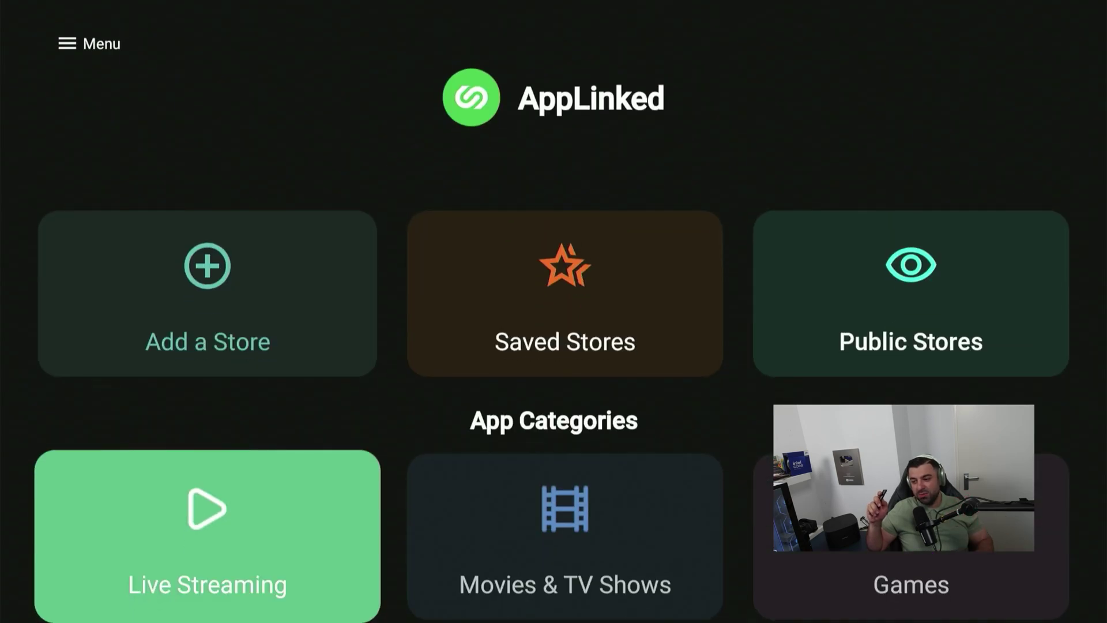
pyautogui.press('Right')
pyautogui.press('Right')
pyautogui.press('Up')
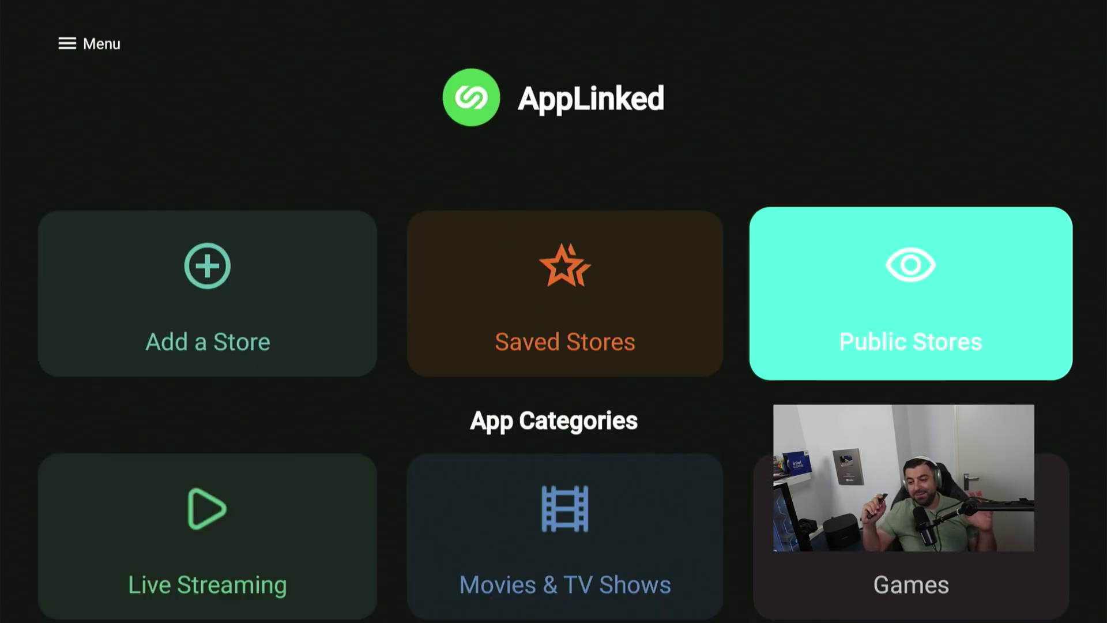
pyautogui.press('Left')
pyautogui.press('Left')
pyautogui.press('Right')
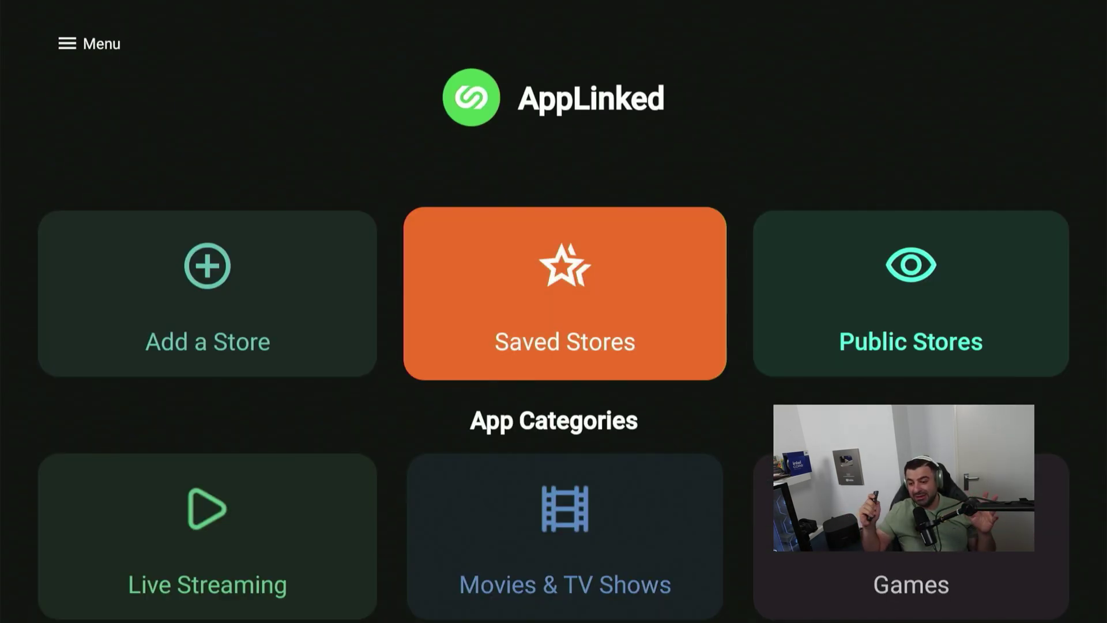
pyautogui.press('Right')
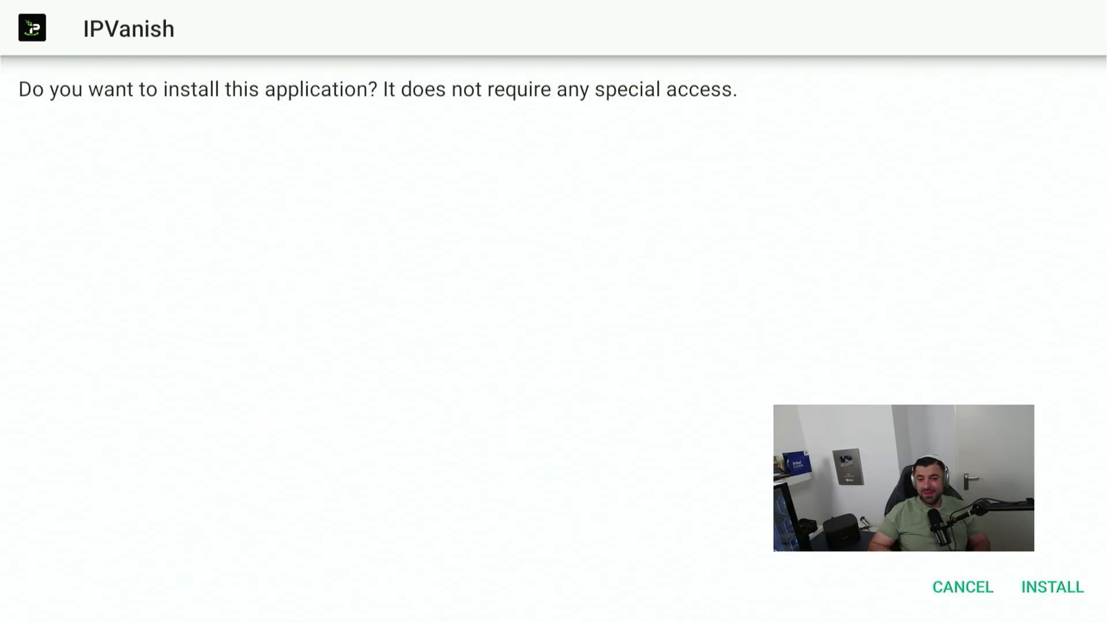
# Confirm the installation of IPVanish and return to the Fire TV home screen.
pyautogui.press('Down')
pyautogui.press('Right')
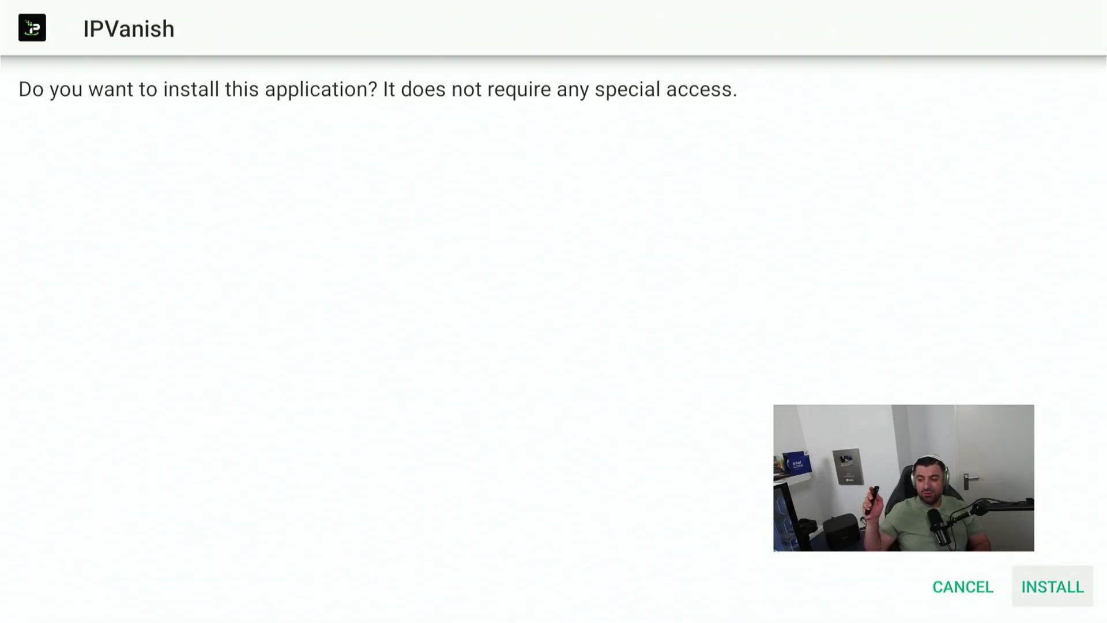
pyautogui.press('Return')
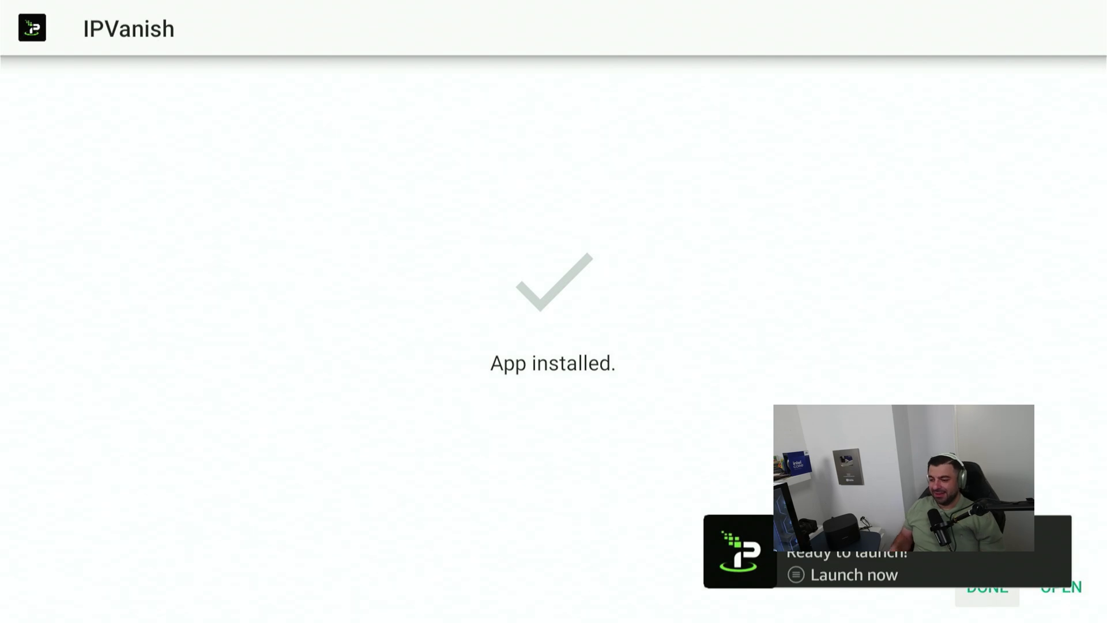
pyautogui.press('Home')
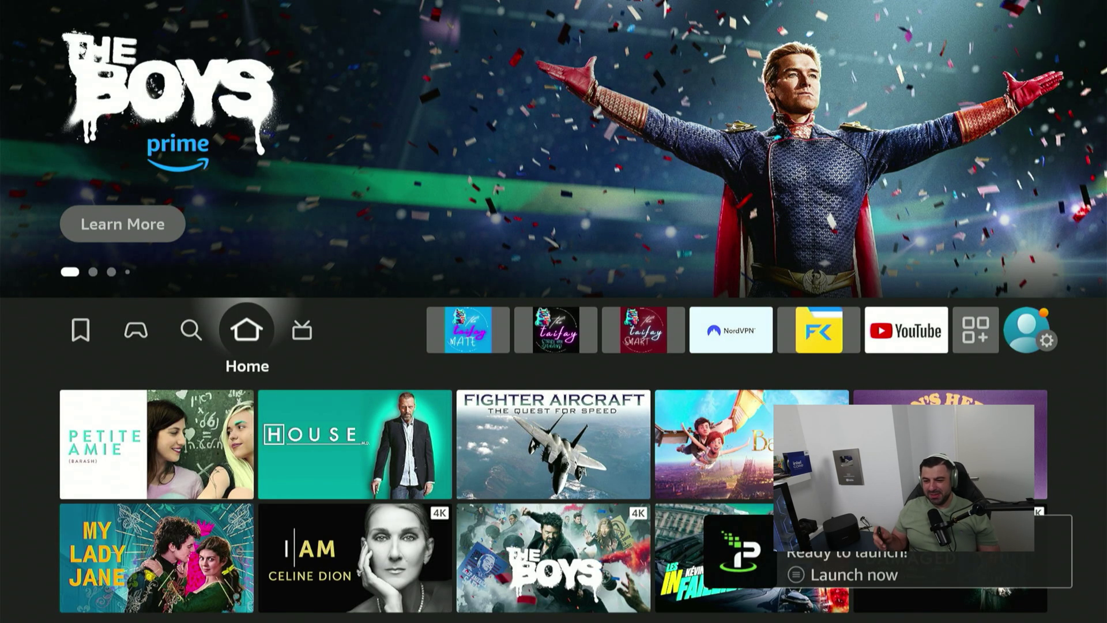